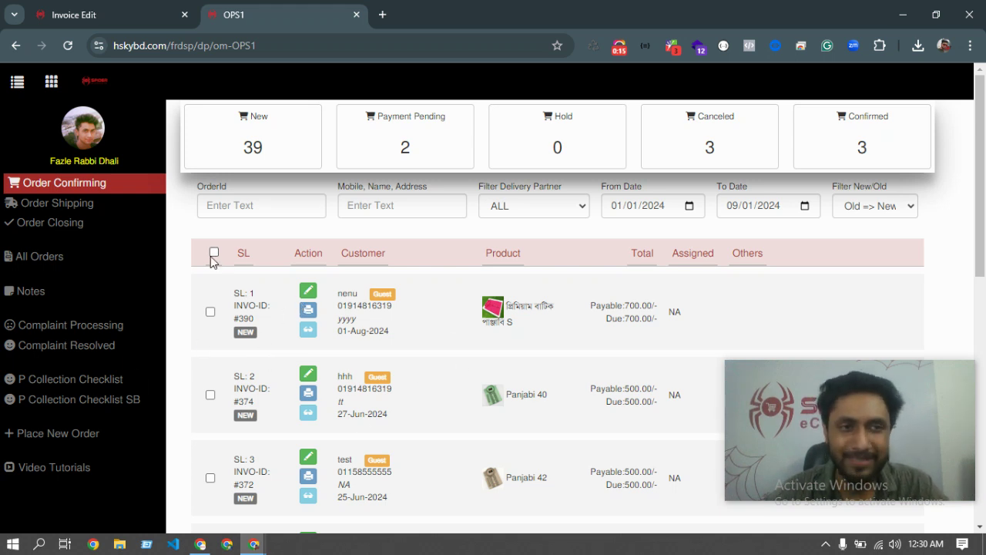
Return to the Order Confirming page and filter it by the customer's mobile number.
click(69, 205)
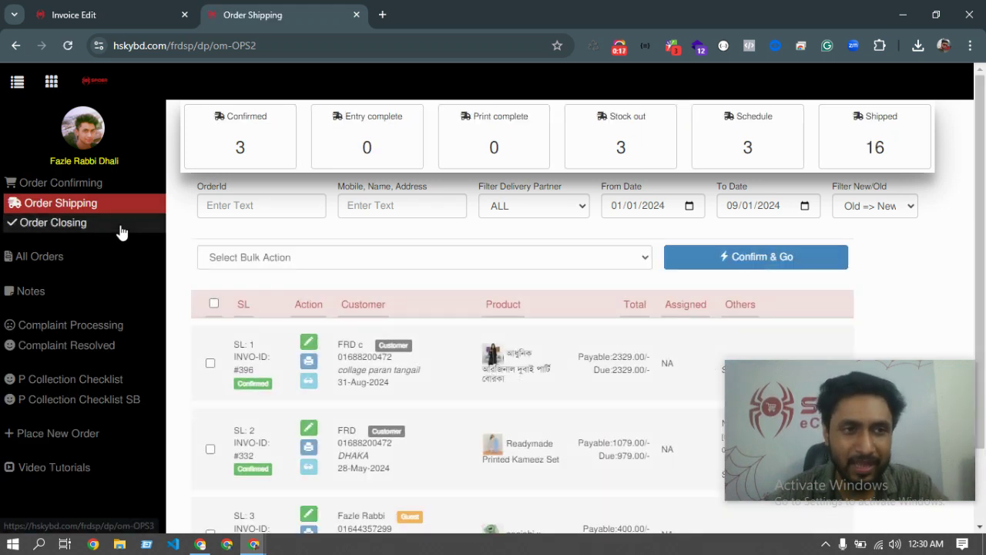
triple_click(61, 185)
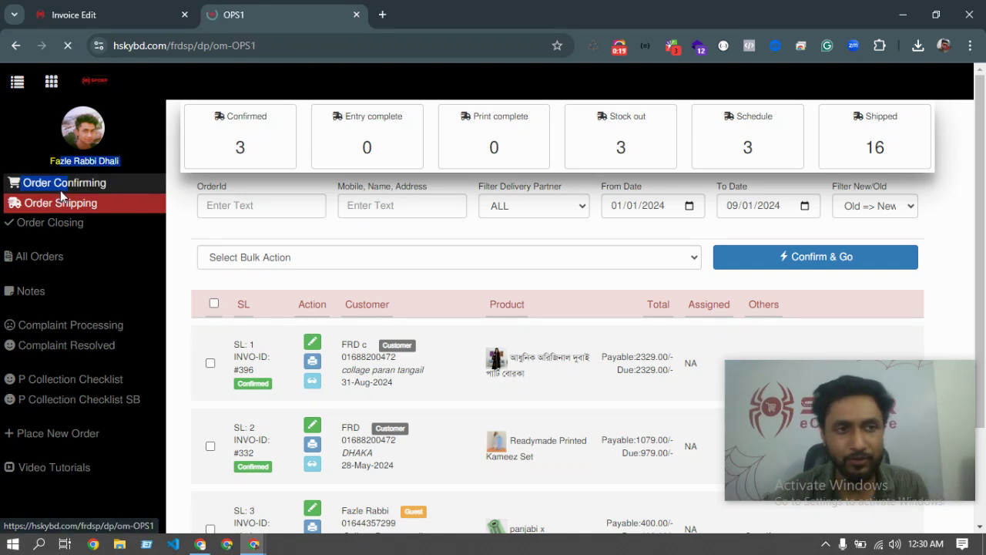
click(372, 207)
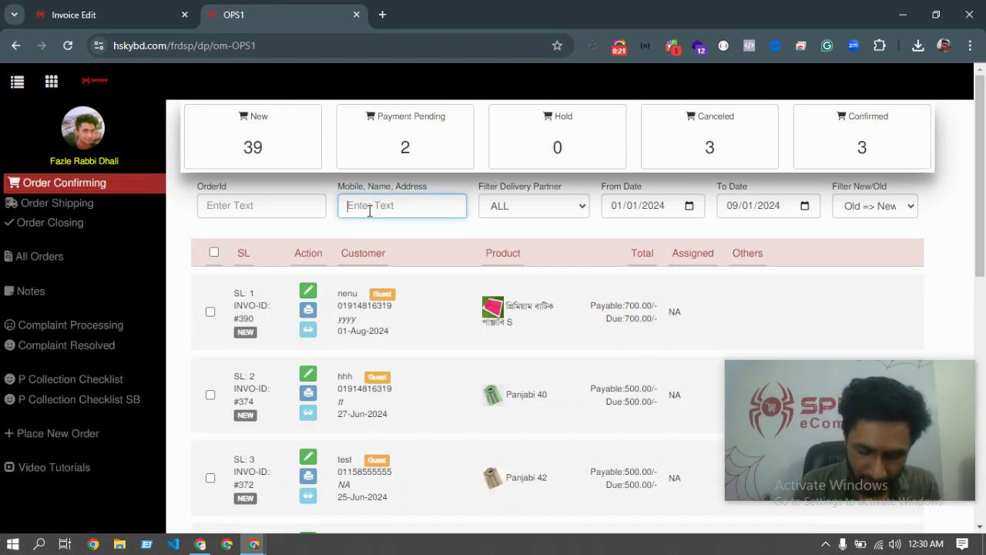
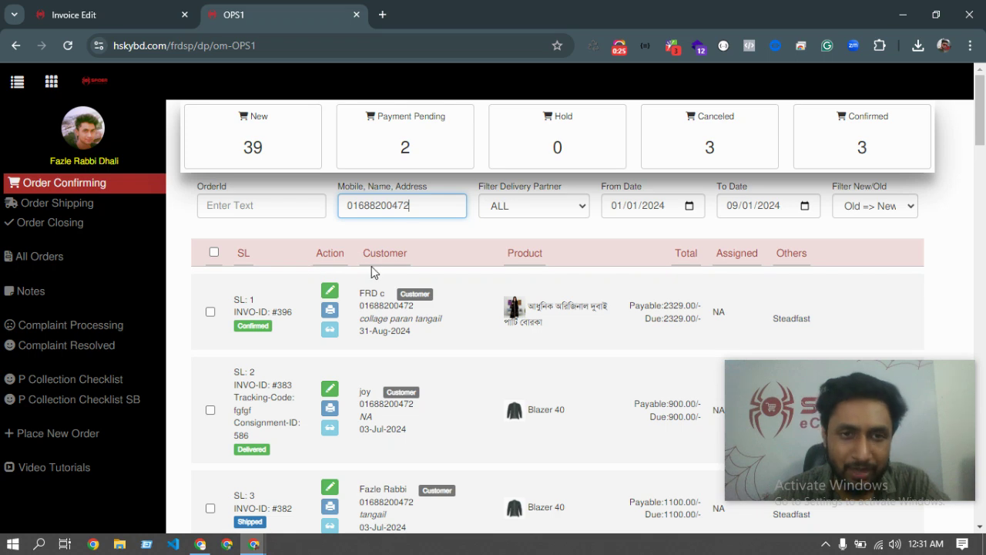
Scroll through the 30 matching orders of various statuses.
scroll(345, 324, down, 20)
scroll(345, 324, down, 1)
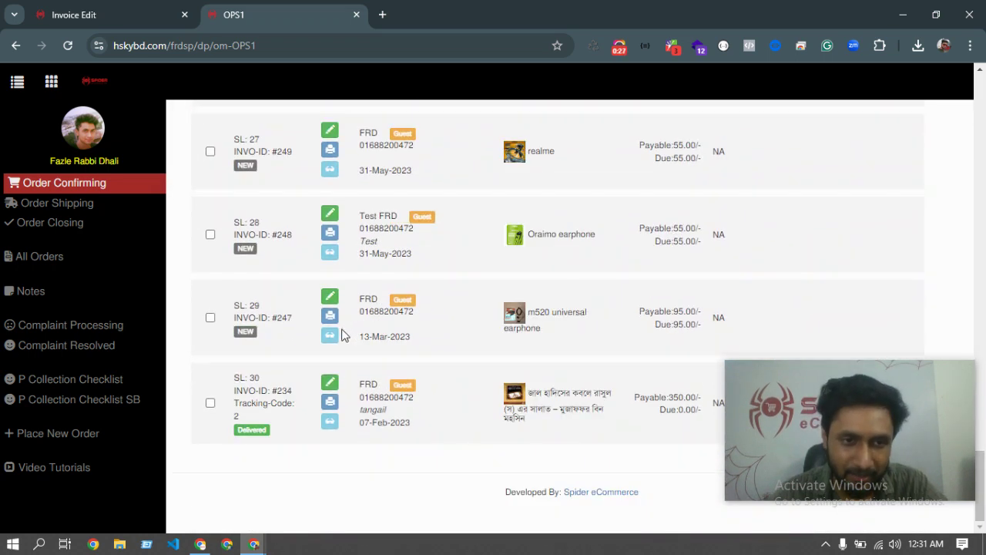
scroll(561, 332, up, 1)
scroll(461, 304, down, 1)
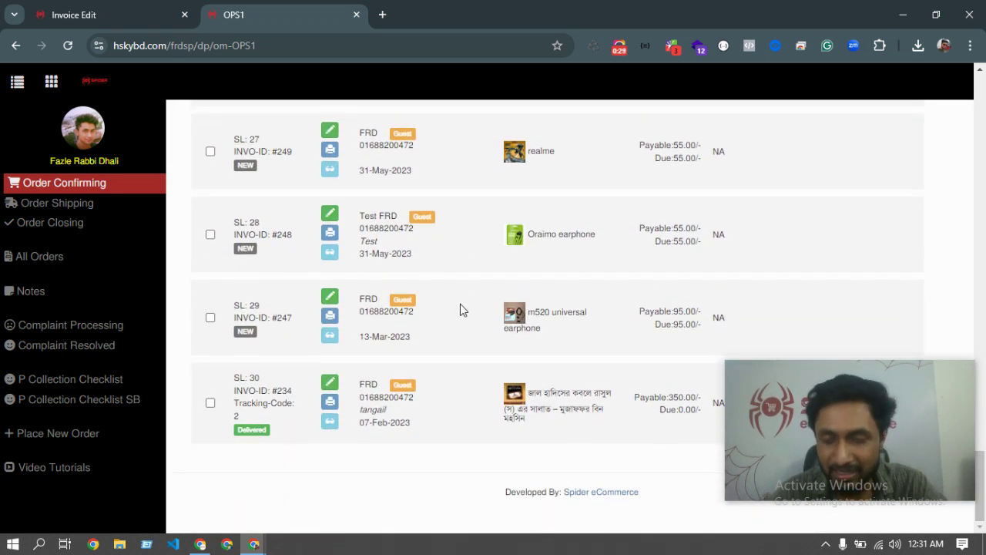
scroll(497, 300, up, 6)
scroll(497, 301, up, 20)
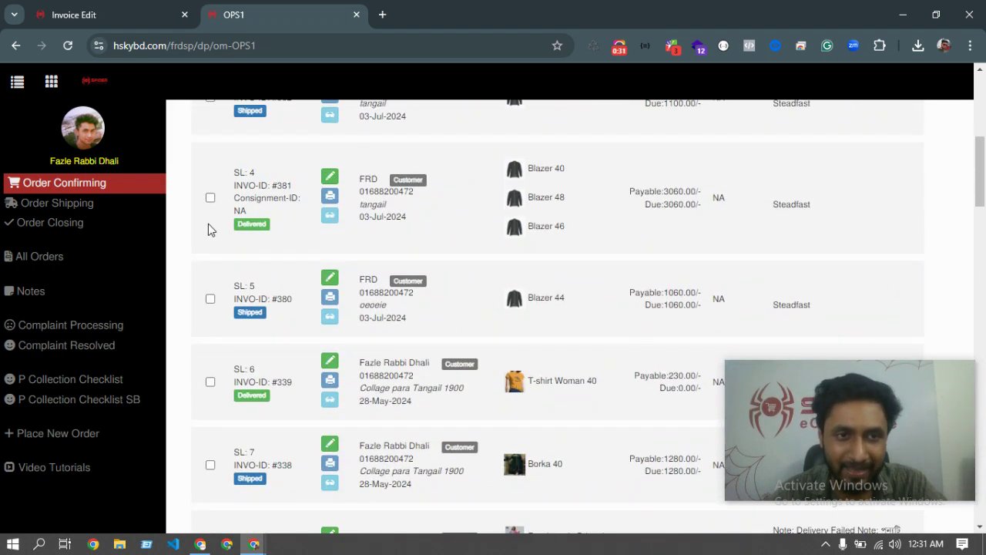
scroll(292, 255, down, 20)
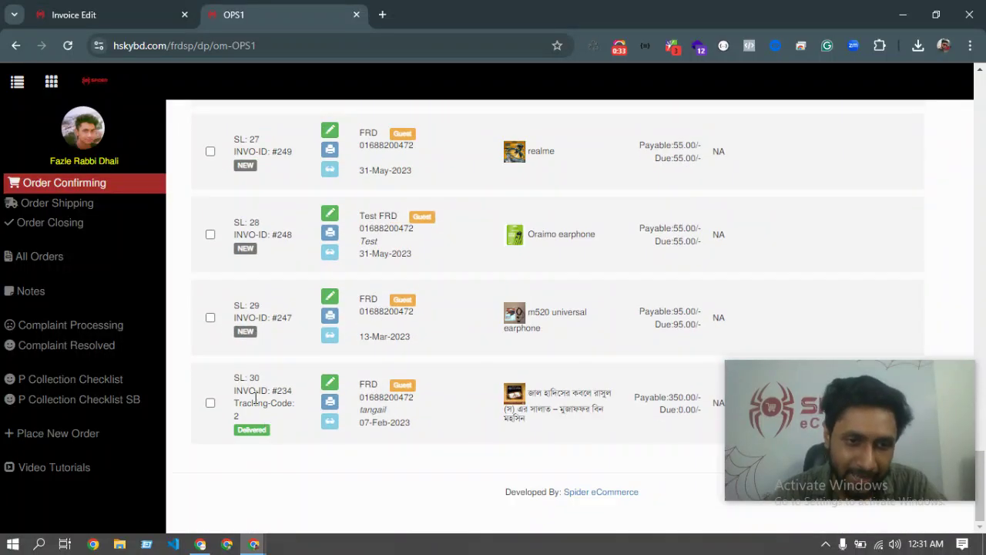
scroll(396, 190, up, 20)
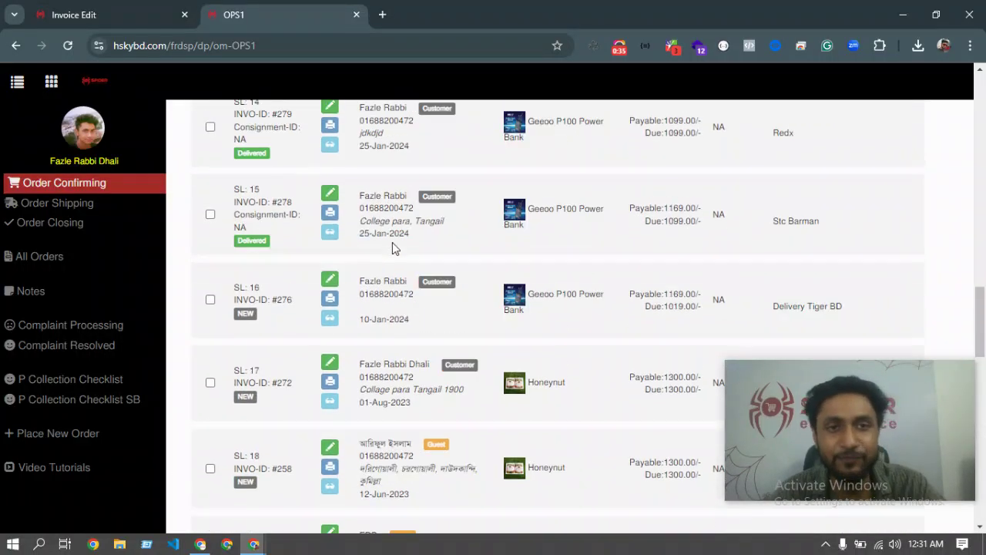
scroll(329, 241, up, 6)
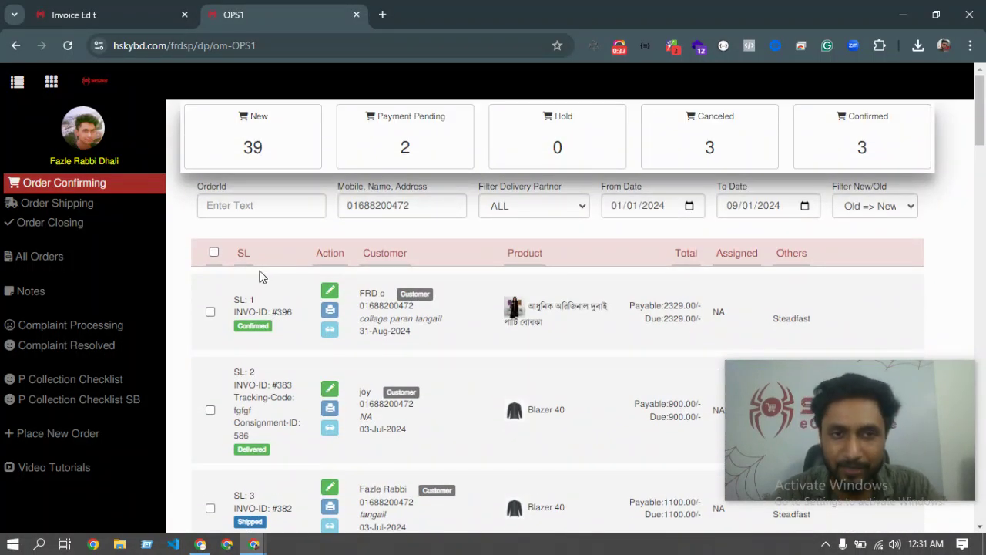
scroll(346, 323, down, 20)
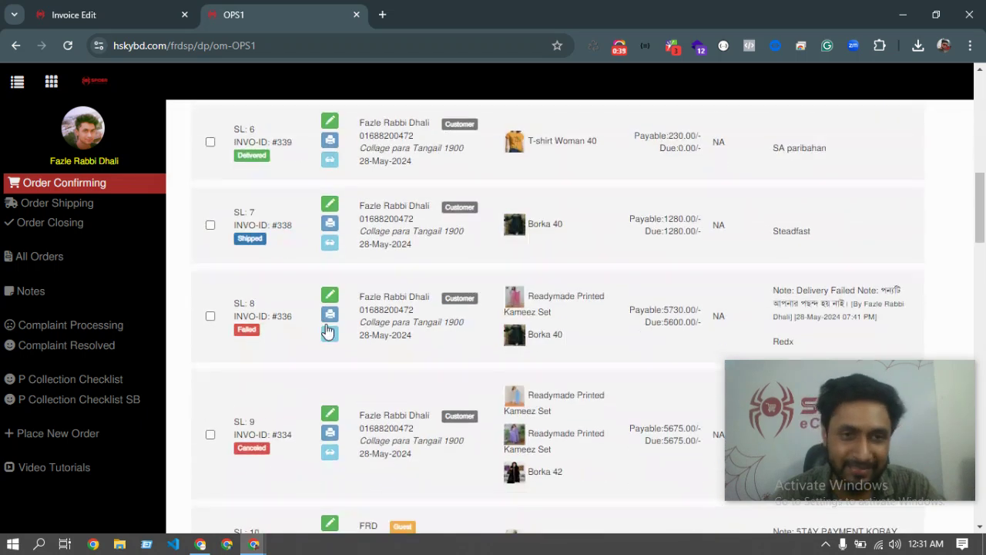
scroll(377, 383, up, 20)
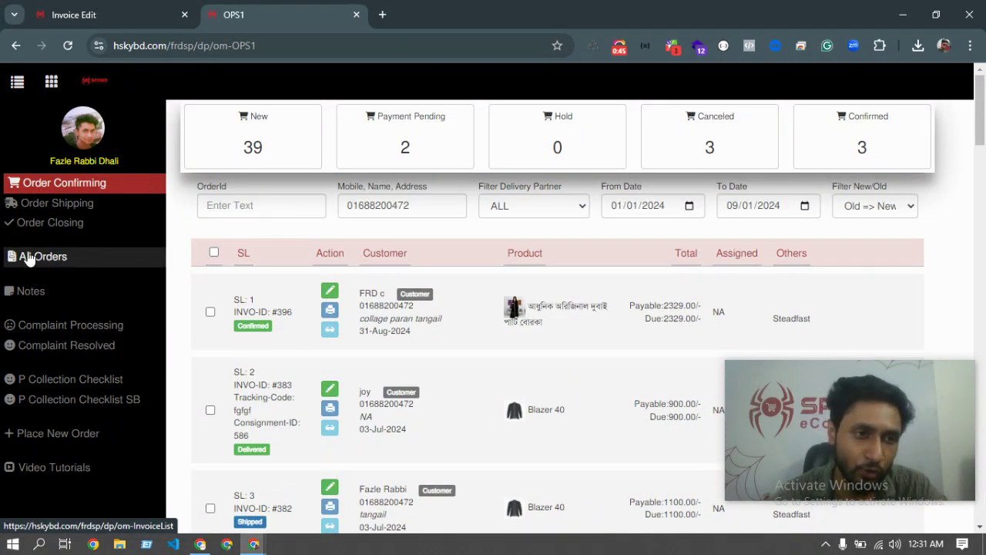
Filter the All Orders invoice list by the customer's partial mobile number and review the 30 results.
click(31, 258)
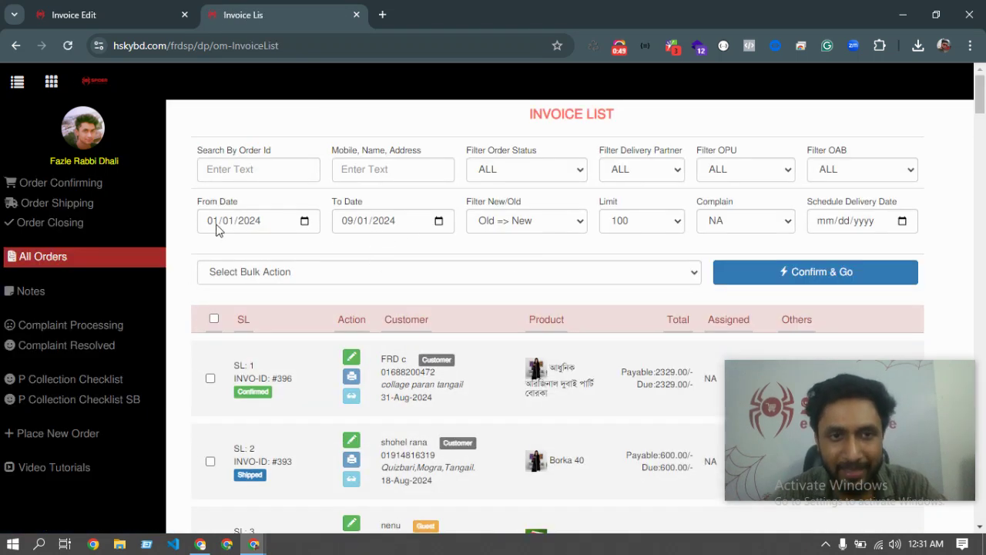
click(379, 164)
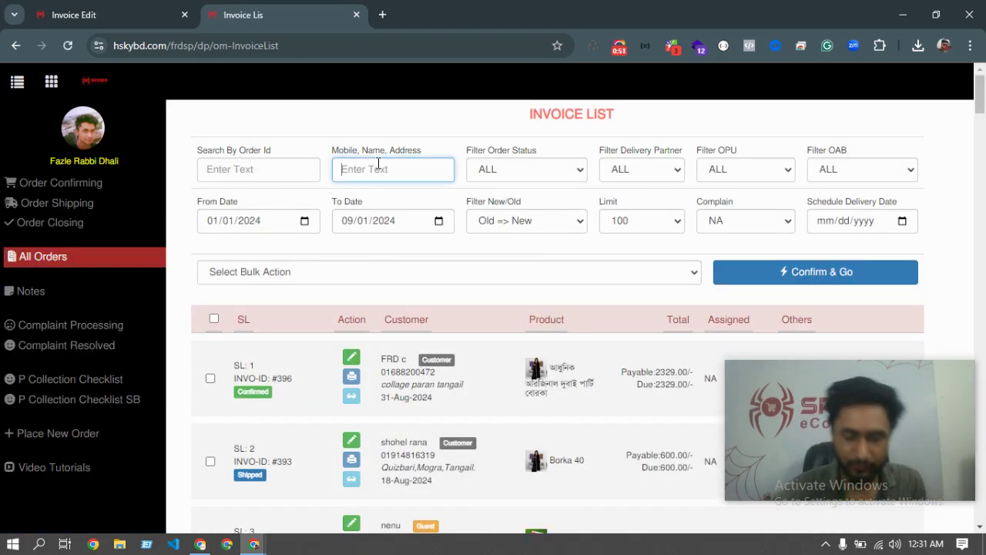
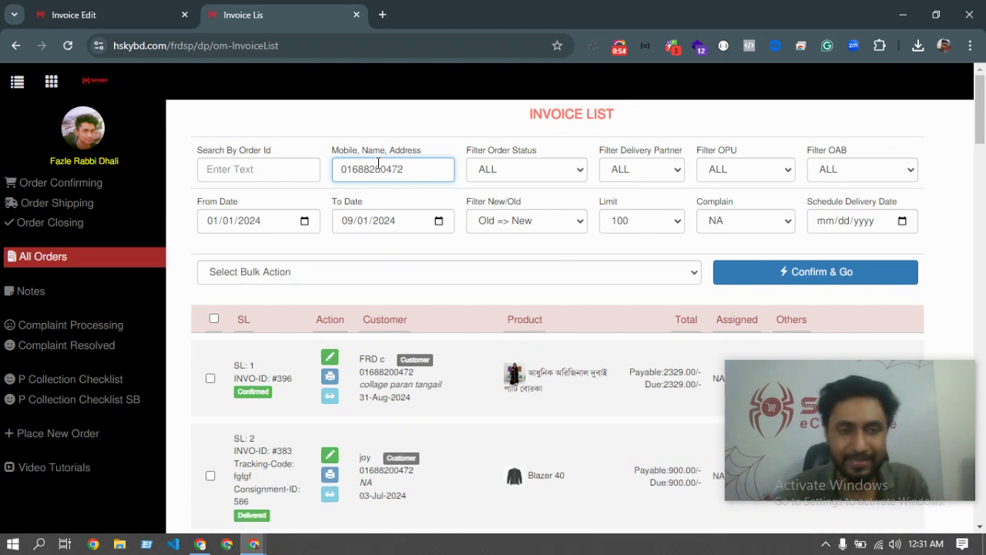
scroll(377, 164, down, 20)
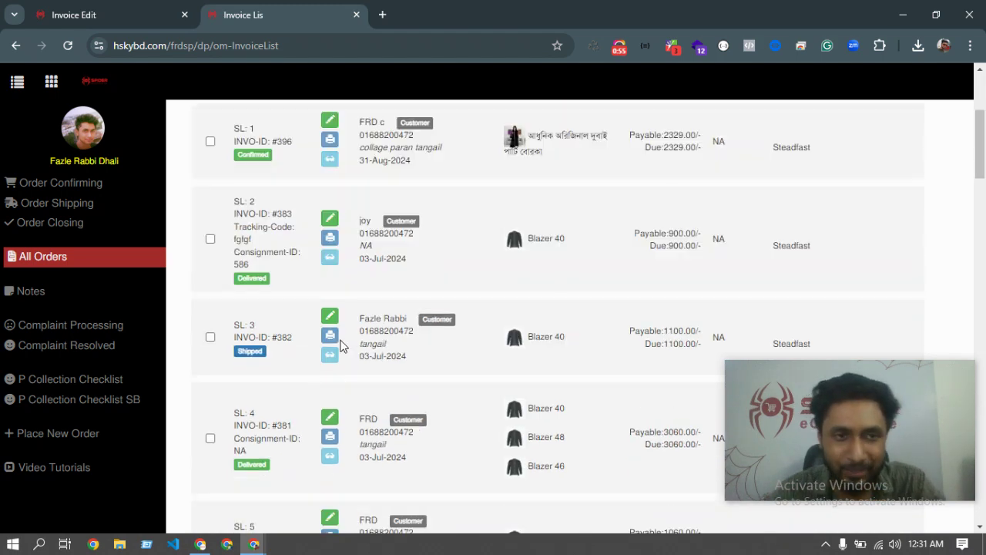
drag(245, 386, 275, 386)
scroll(315, 223, up, 20)
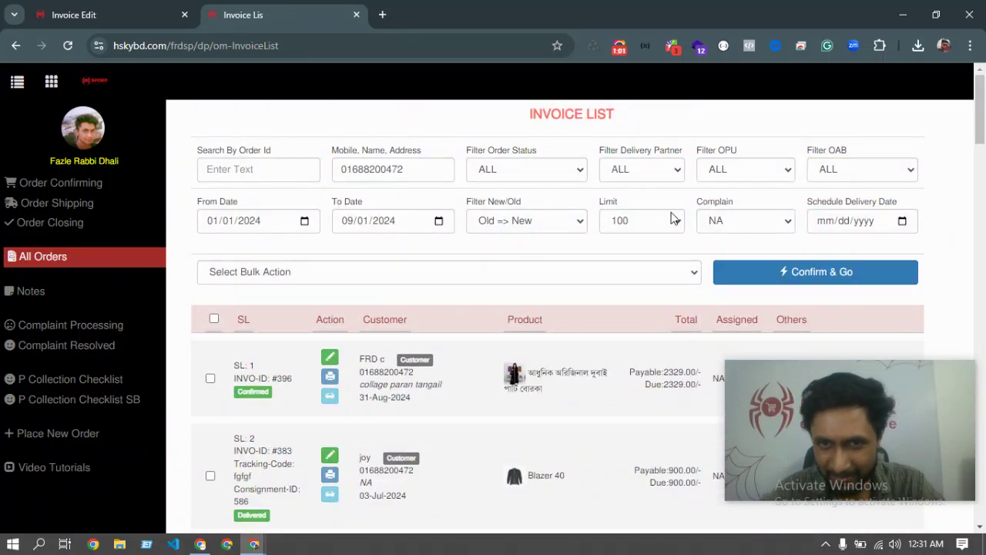
click(641, 224)
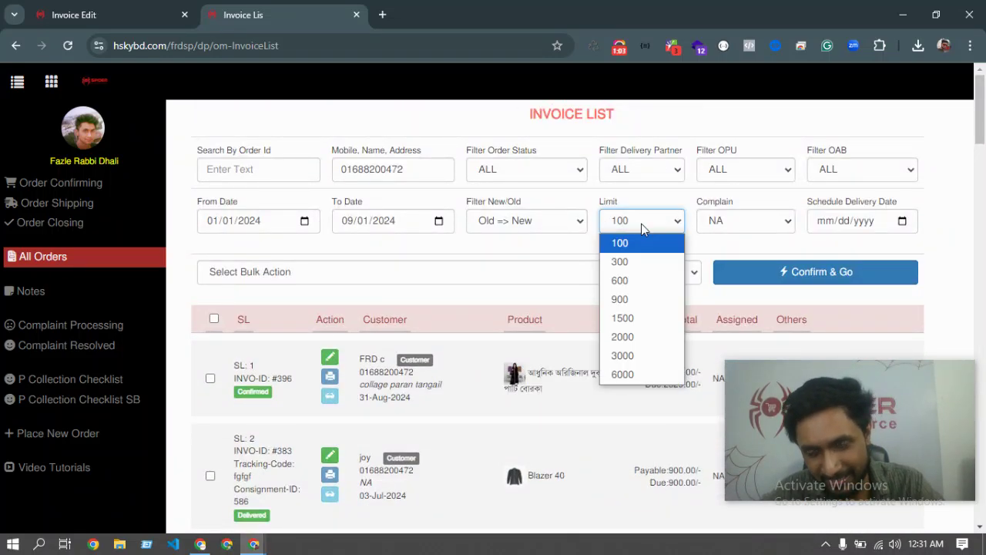
click(641, 223)
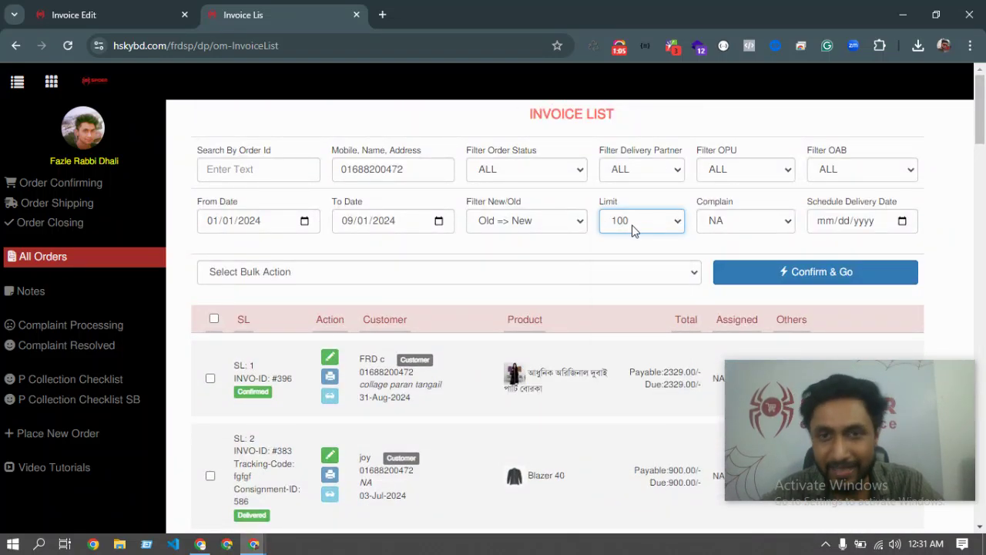
click(631, 225)
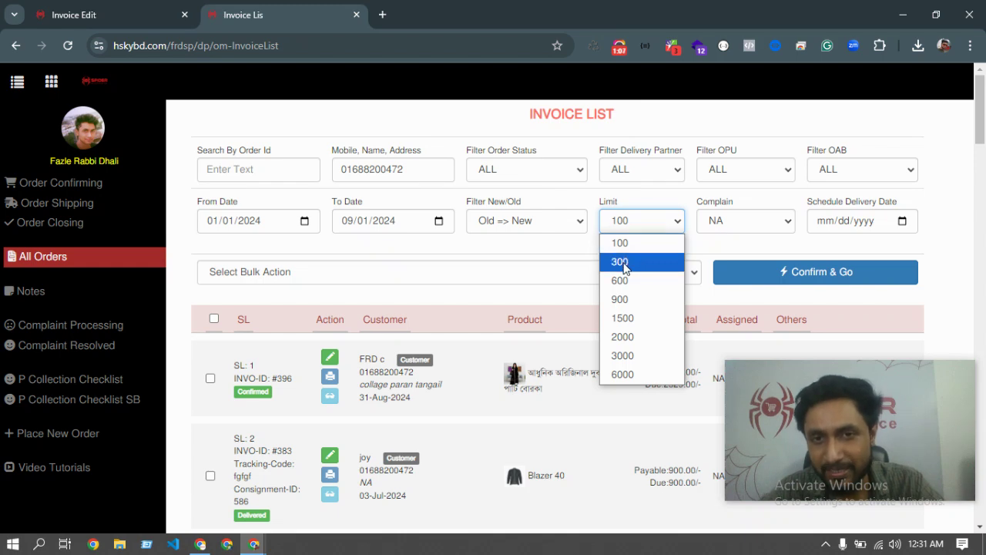
click(626, 261)
click(644, 223)
click(632, 299)
click(640, 225)
click(636, 374)
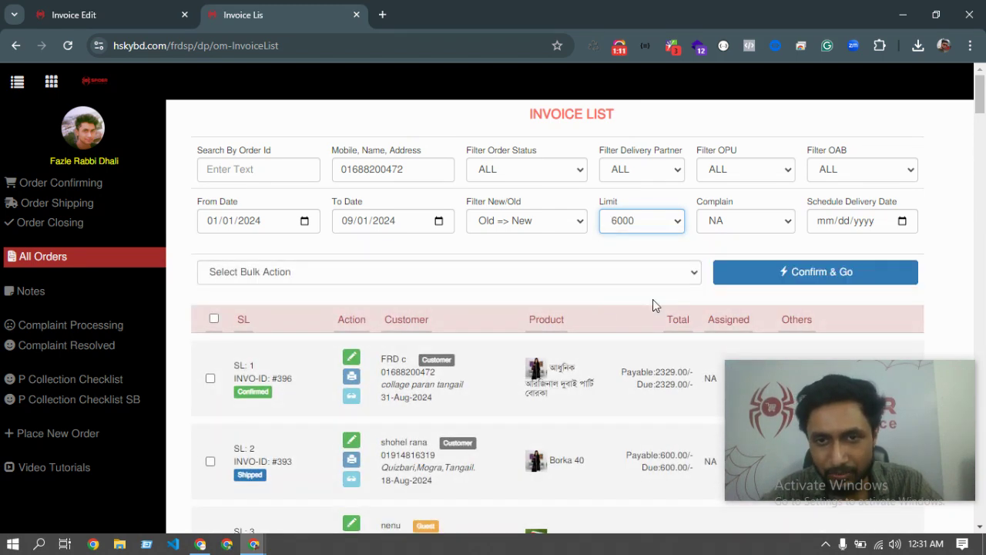
scroll(372, 360, down, 6)
scroll(276, 378, down, 20)
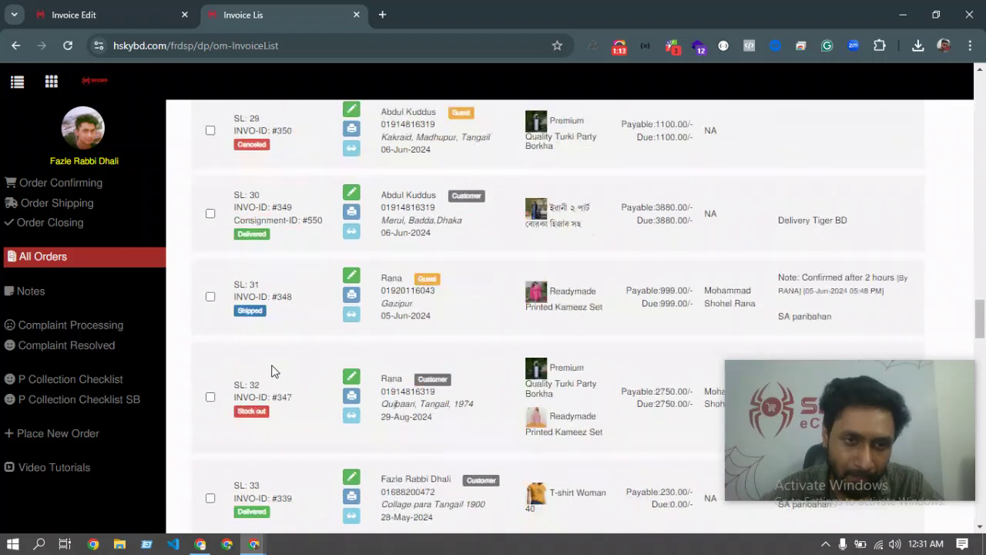
scroll(264, 383, down, 2)
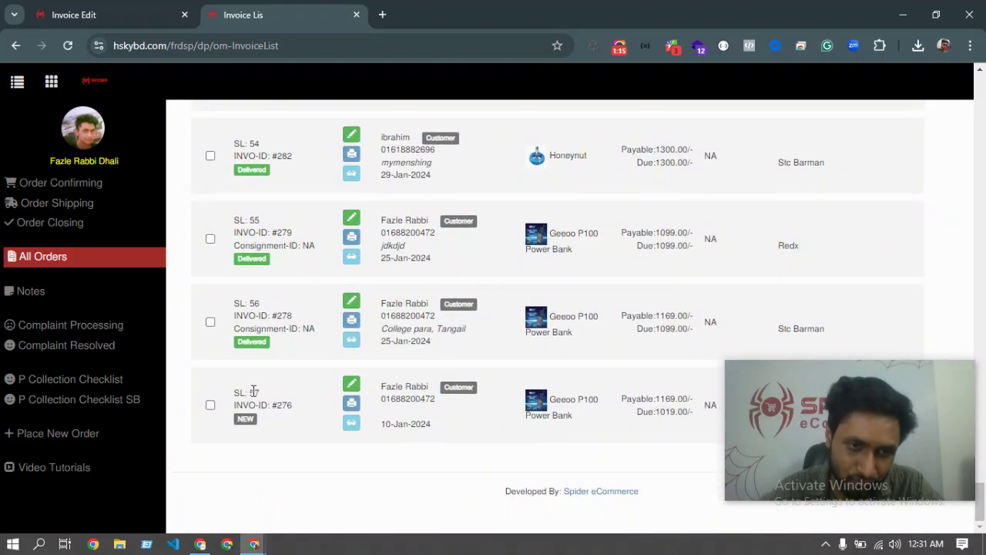
drag(237, 393, 286, 393)
click(235, 401)
click(286, 393)
scroll(367, 345, up, 9)
scroll(367, 344, up, 20)
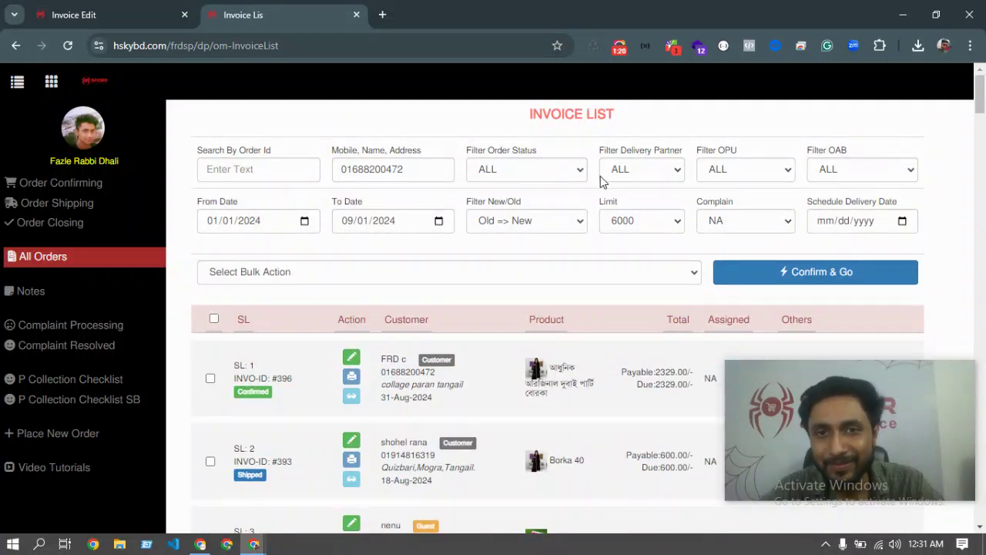
click(648, 171)
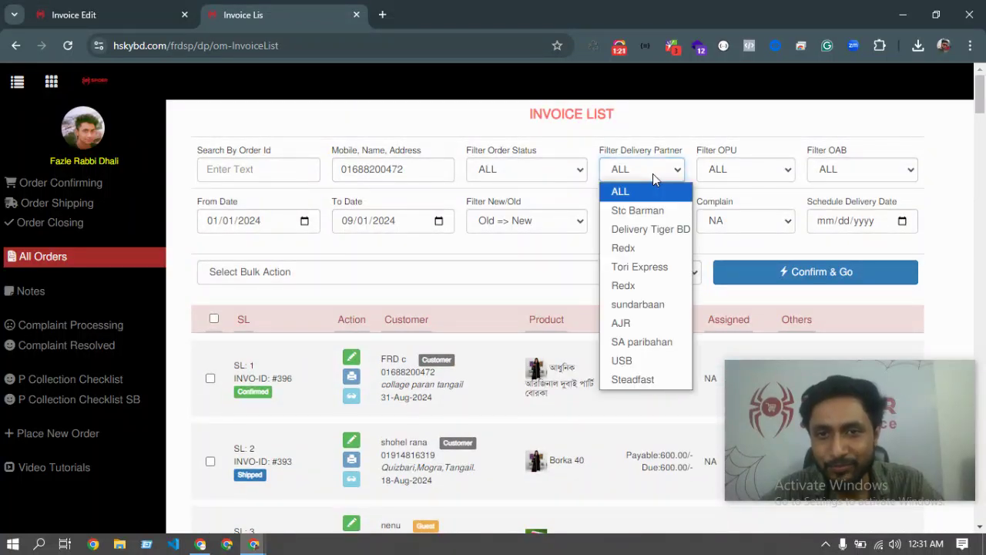
click(552, 171)
click(552, 171)
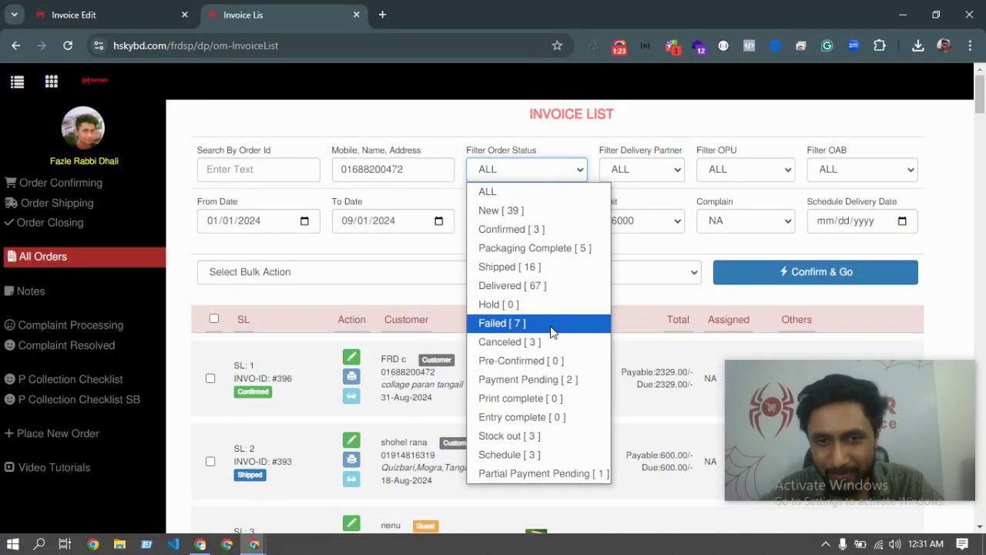
click(693, 264)
click(662, 231)
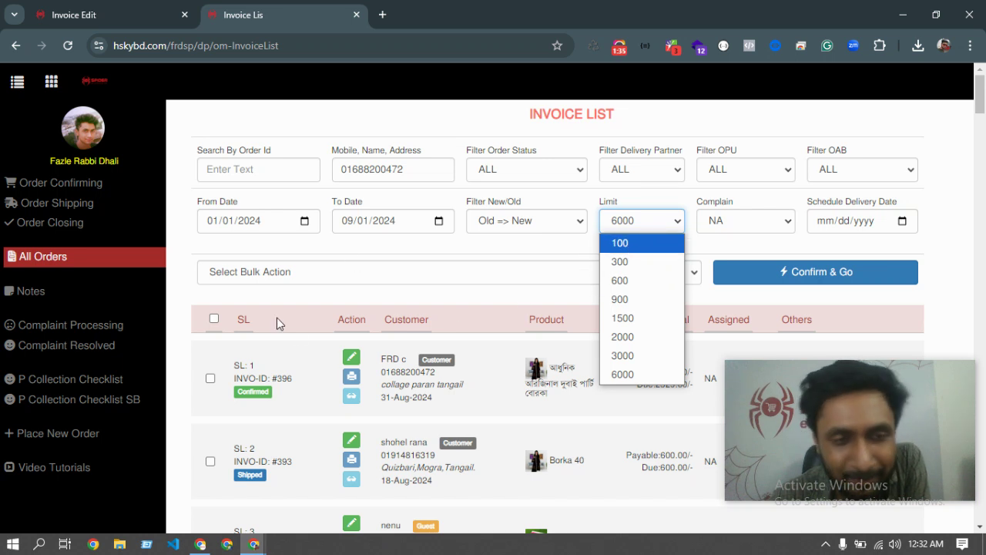
Set the invoice list row limit to 1500 and check the list ends at SL 57.
click(636, 222)
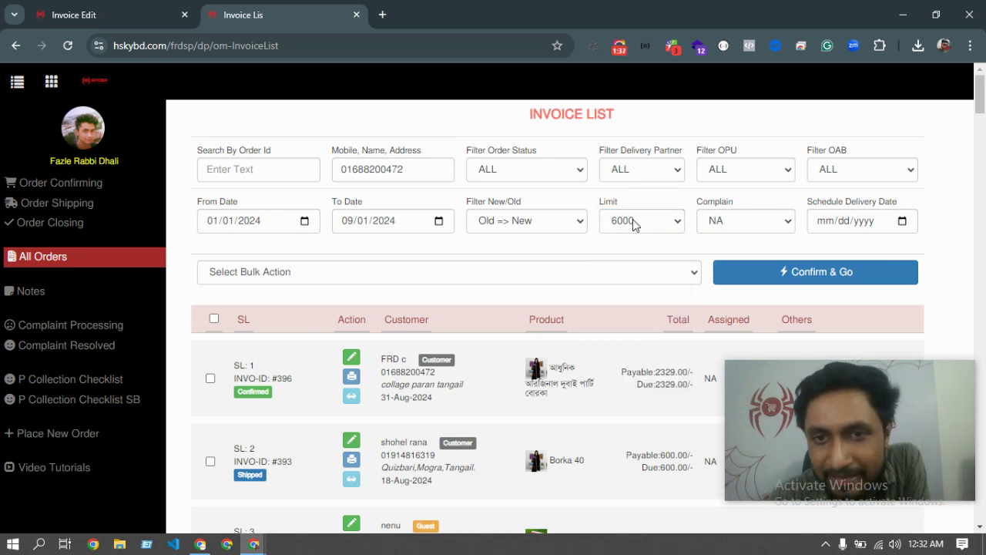
click(633, 223)
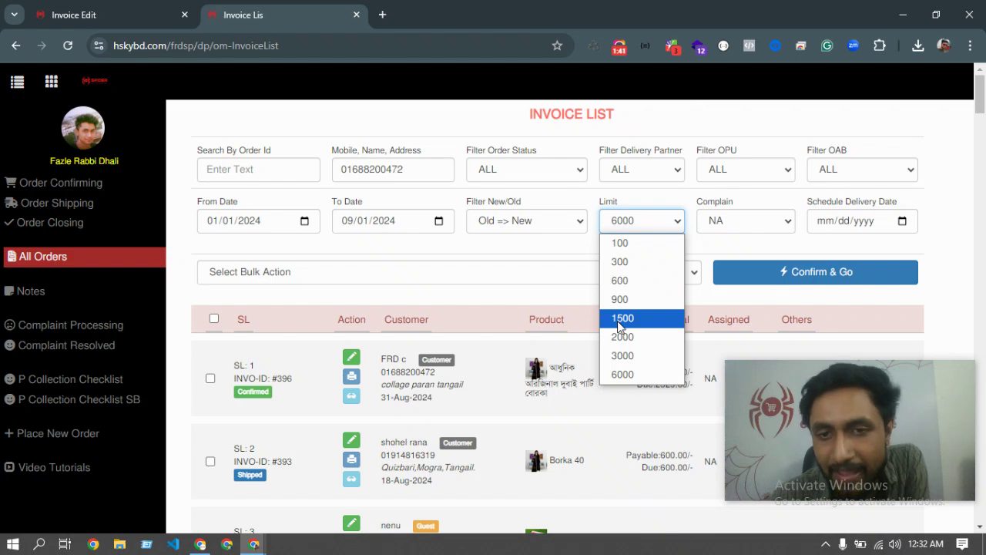
click(621, 319)
scroll(492, 362, down, 15)
scroll(492, 380, down, 20)
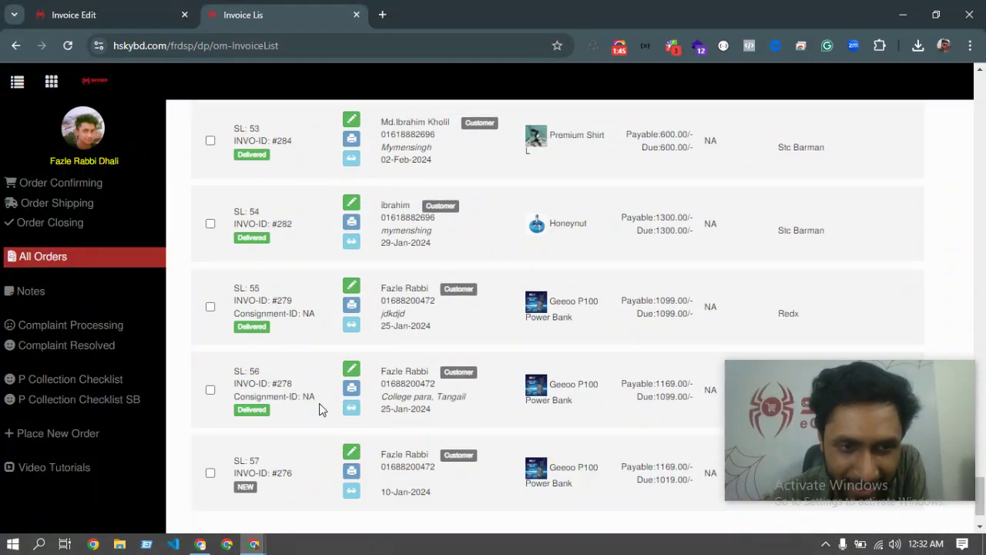
scroll(322, 409, up, 20)
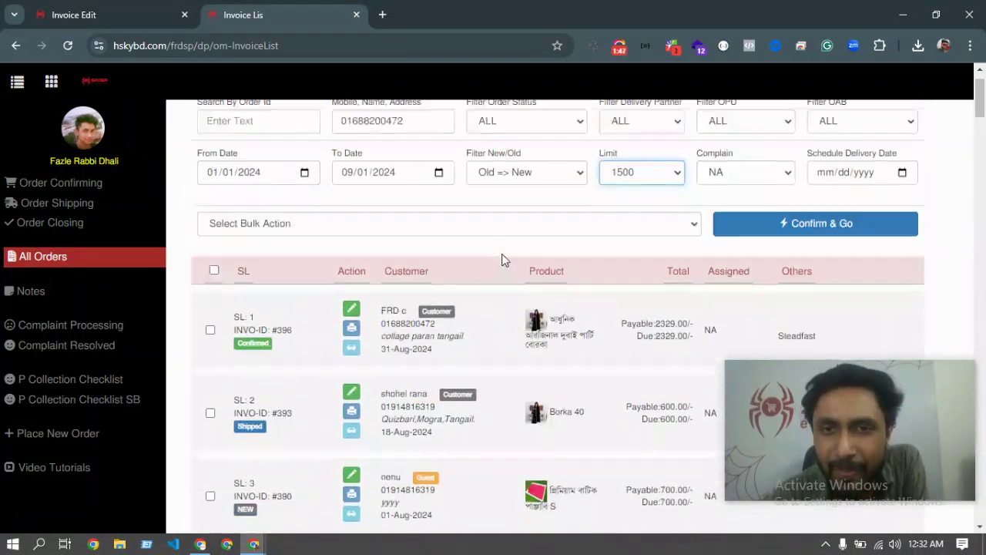
scroll(502, 260, up, 2)
click(554, 173)
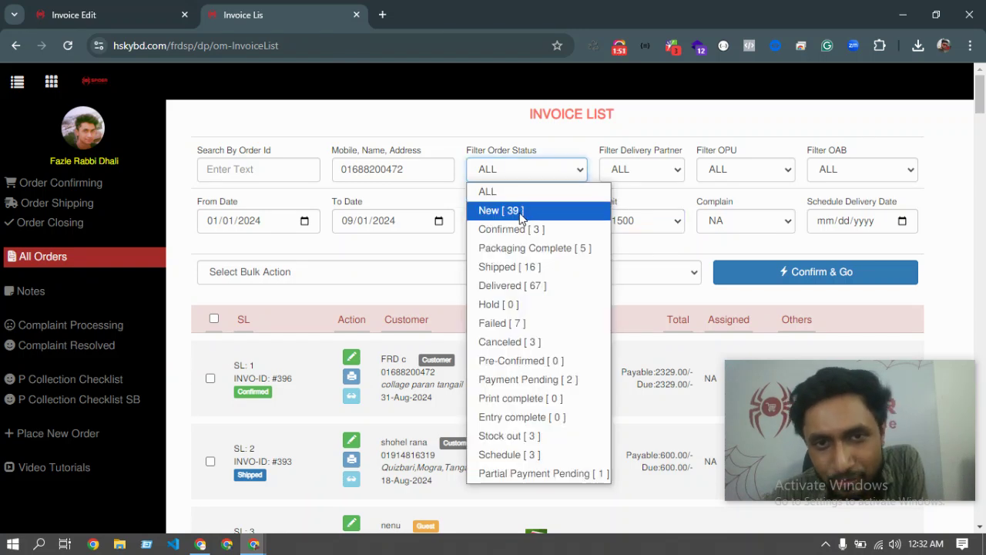
Show only Delivered orders (67) and raise the row limit back to 6000.
click(530, 297)
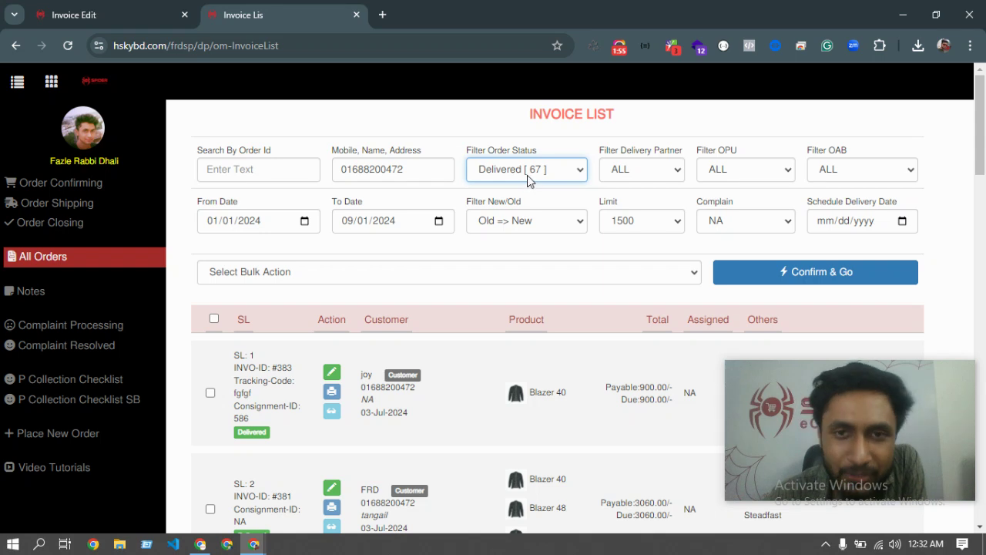
click(631, 226)
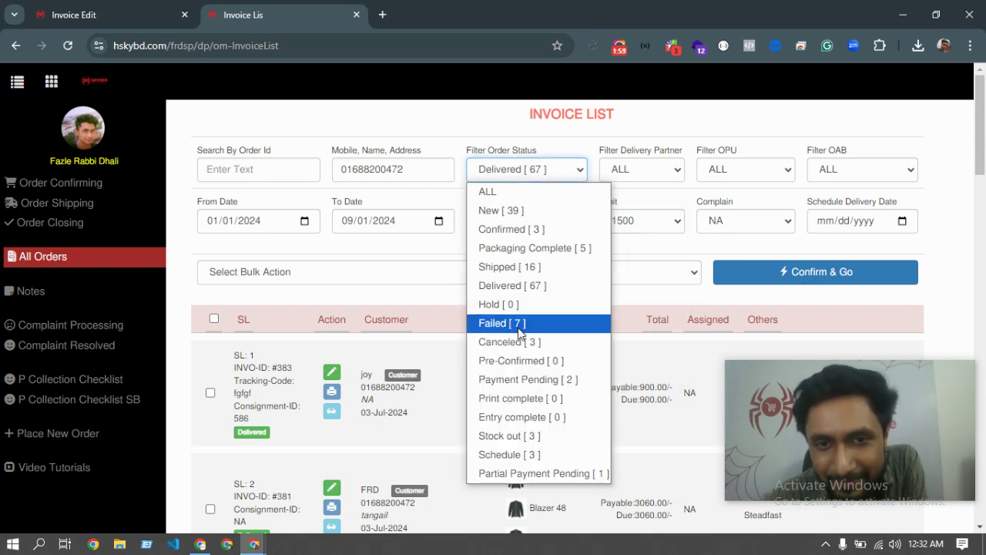
click(644, 374)
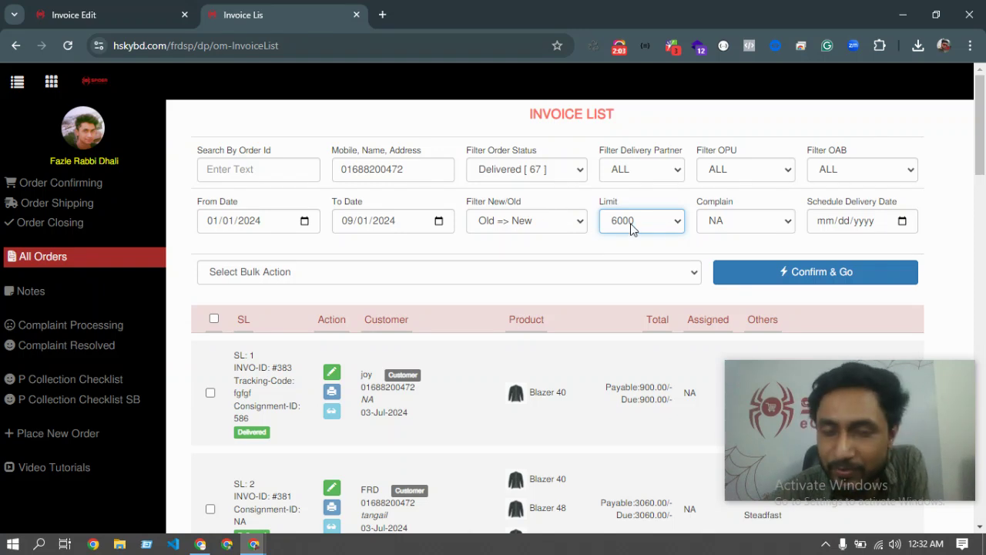
Lower the row limit to 100 and go to the Order Shipping page.
click(668, 229)
click(631, 241)
click(636, 223)
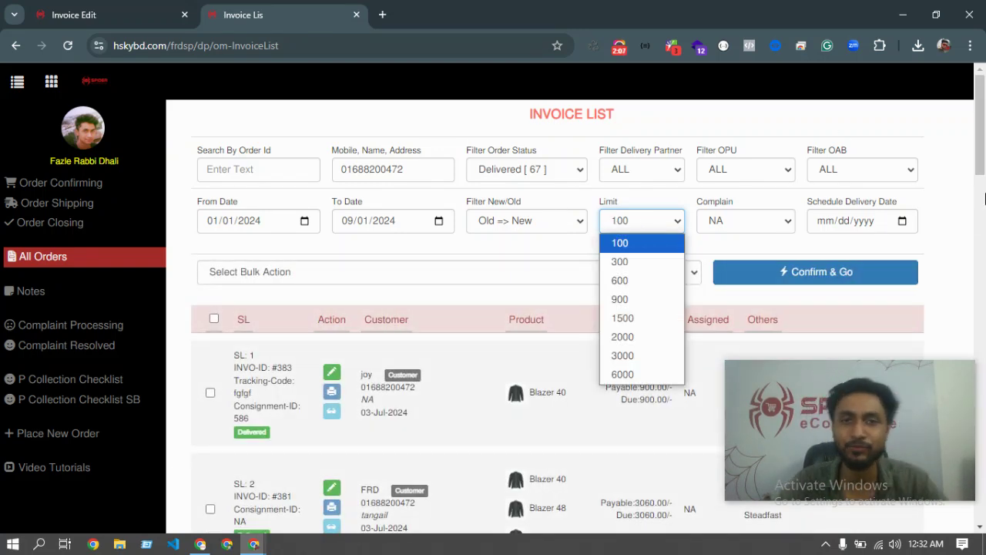
click(47, 203)
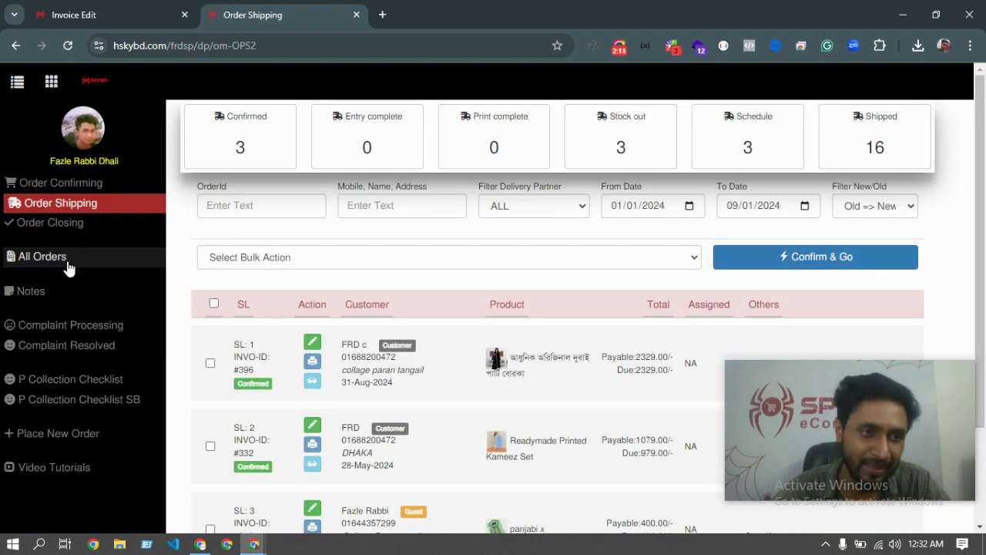
Reload All Orders with default filters (status ALL, limit 100) and browse the unfiltered invoices.
click(29, 261)
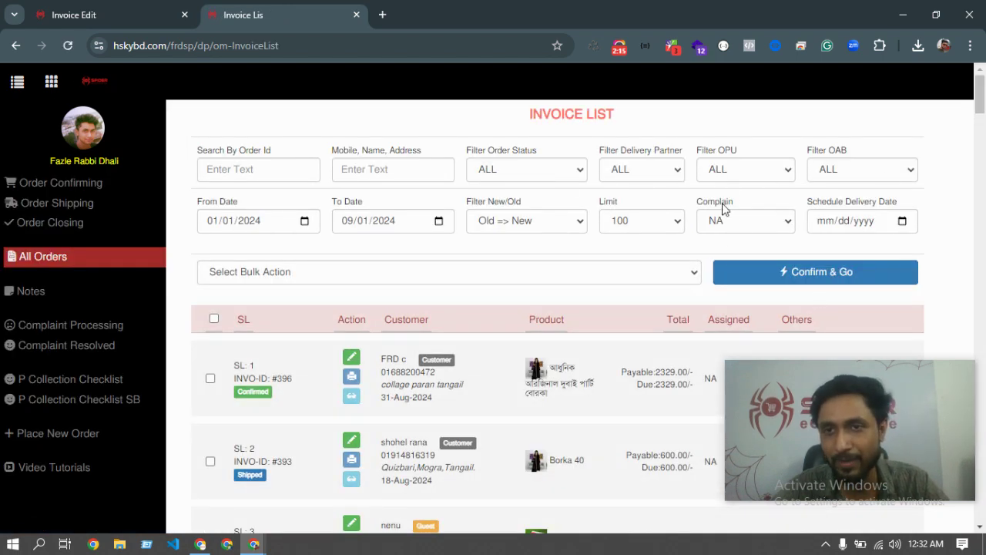
scroll(480, 306, down, 8)
scroll(502, 352, up, 9)
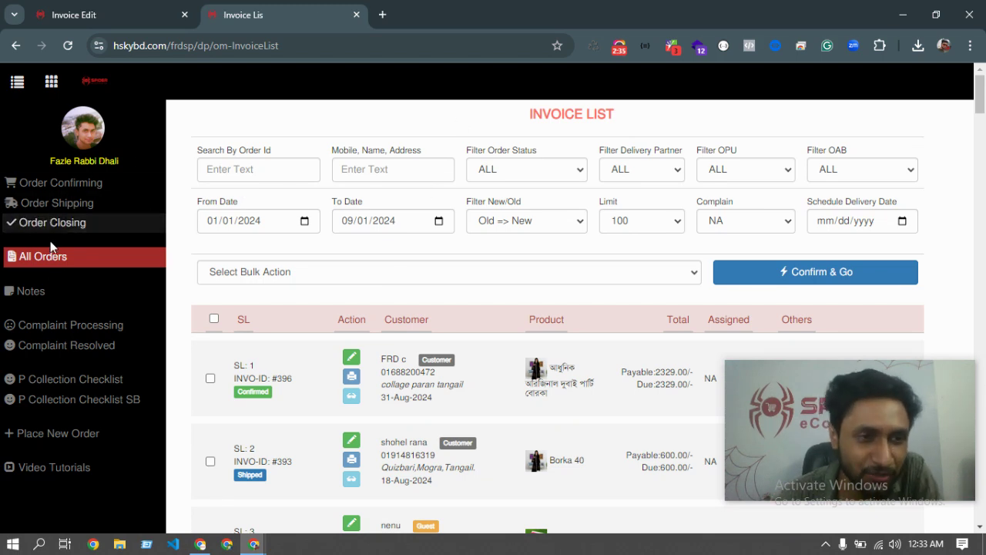
scroll(76, 405, down, 1)
scroll(76, 405, down, 3)
scroll(493, 349, up, 5)
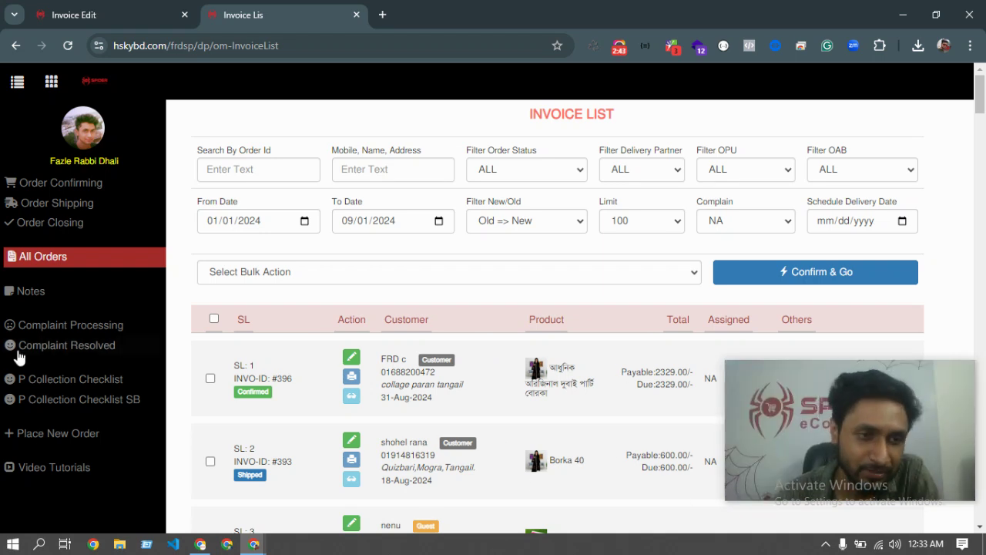
scroll(54, 479, down, 2)
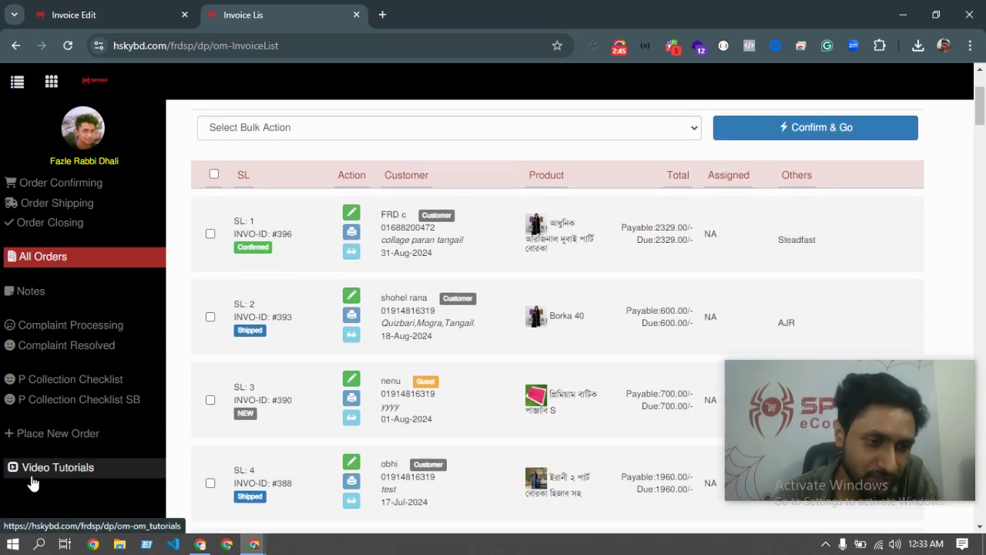
scroll(76, 264, up, 2)
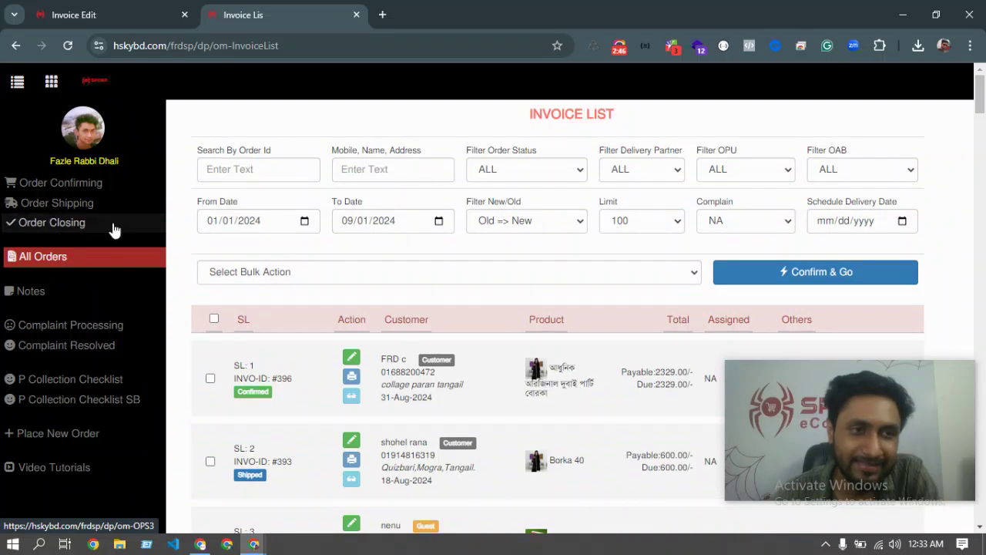
Open Video Tutorials and browse the grid of order-management tutorial thumbnails.
click(48, 470)
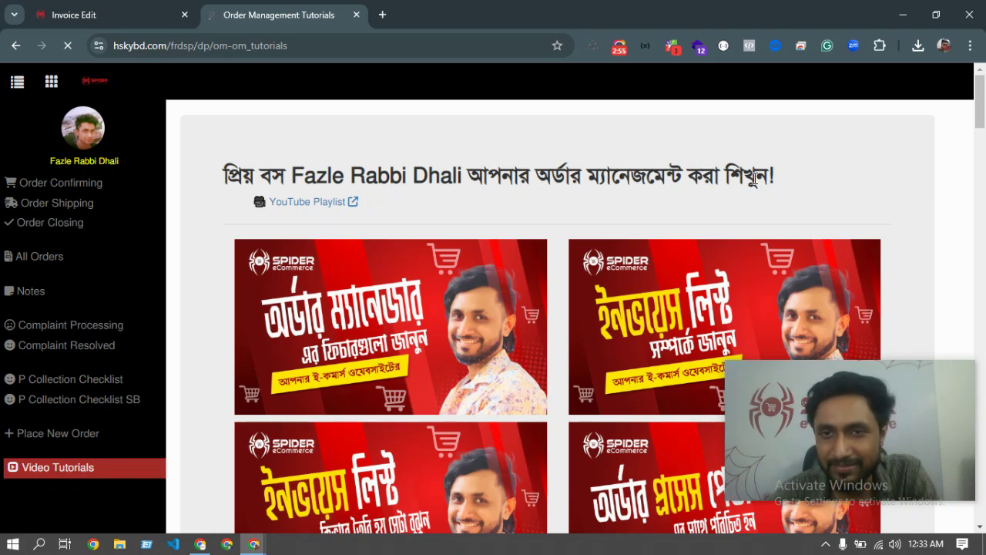
scroll(551, 247, down, 12)
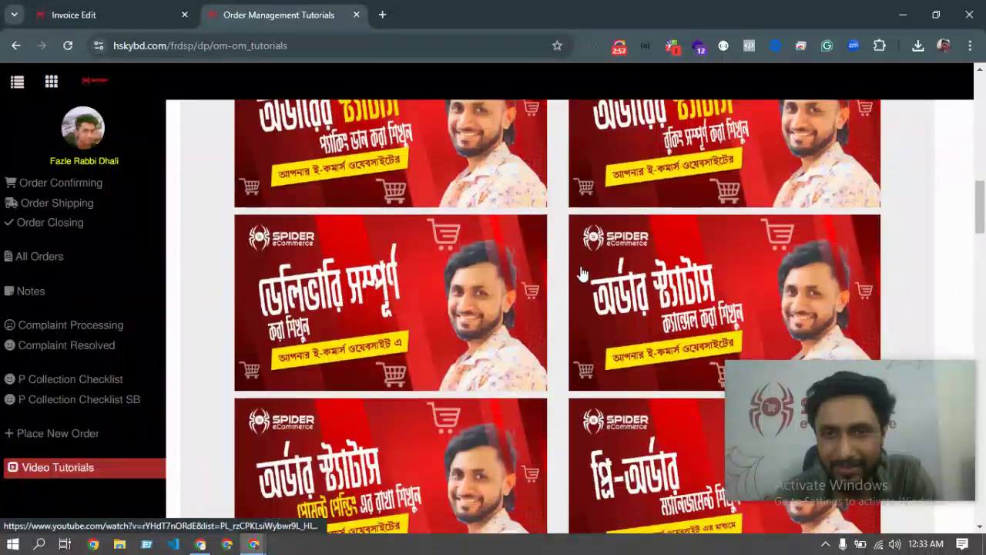
scroll(603, 267, down, 12)
scroll(560, 329, down, 8)
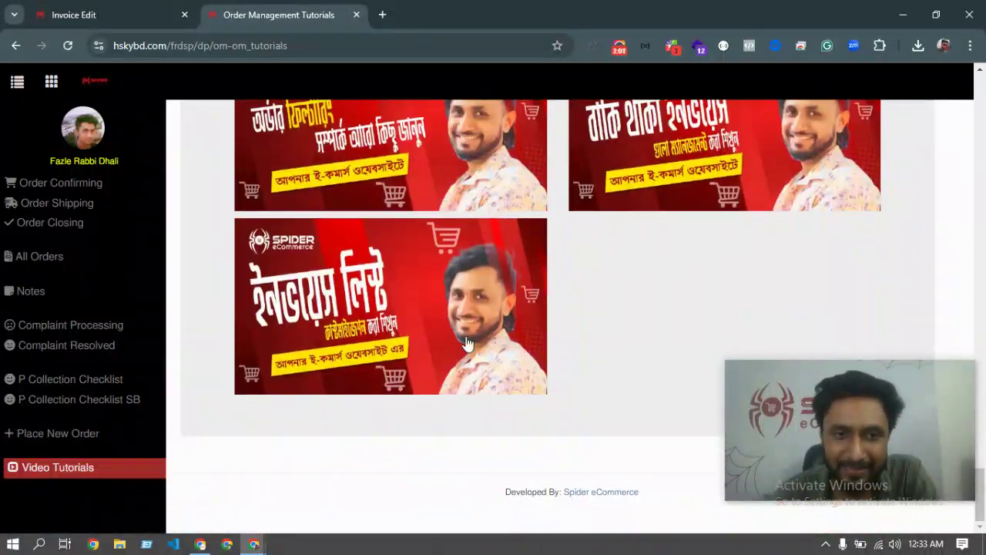
scroll(466, 343, up, 15)
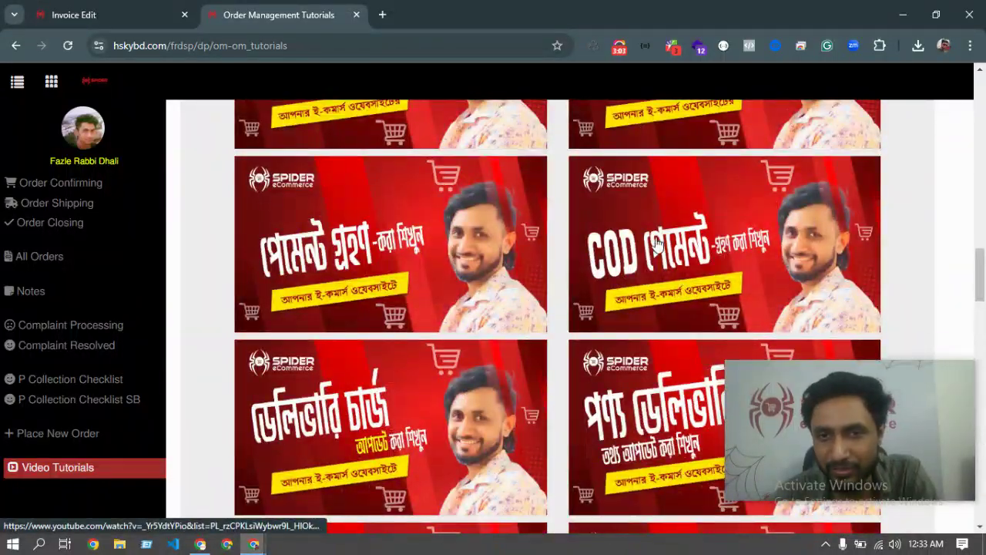
scroll(659, 241, up, 5)
scroll(616, 300, up, 2)
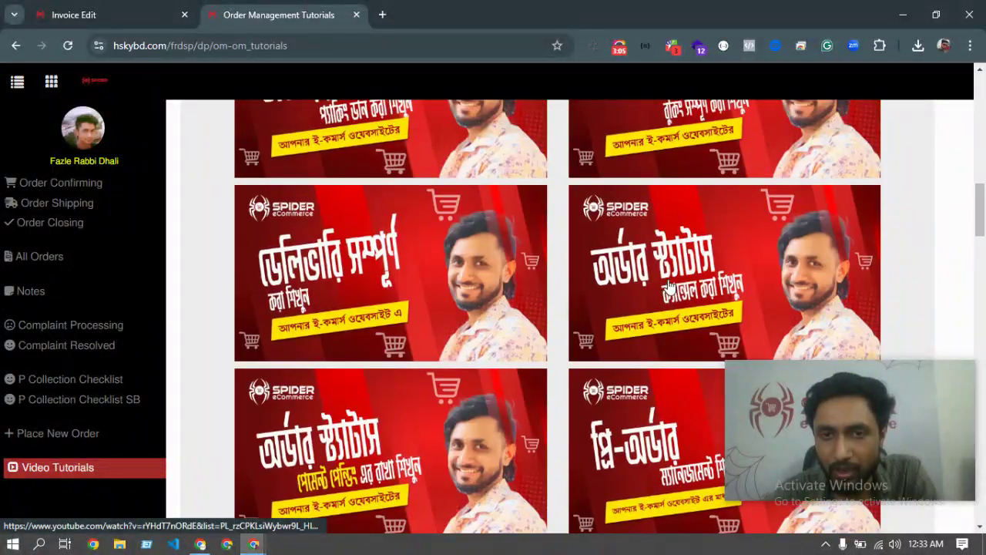
scroll(645, 275, up, 6)
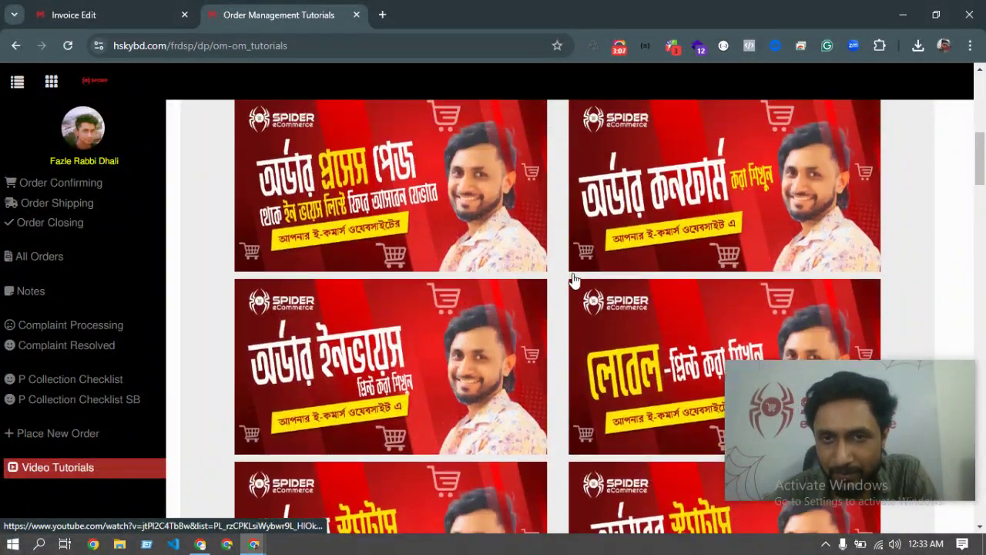
scroll(605, 278, up, 2)
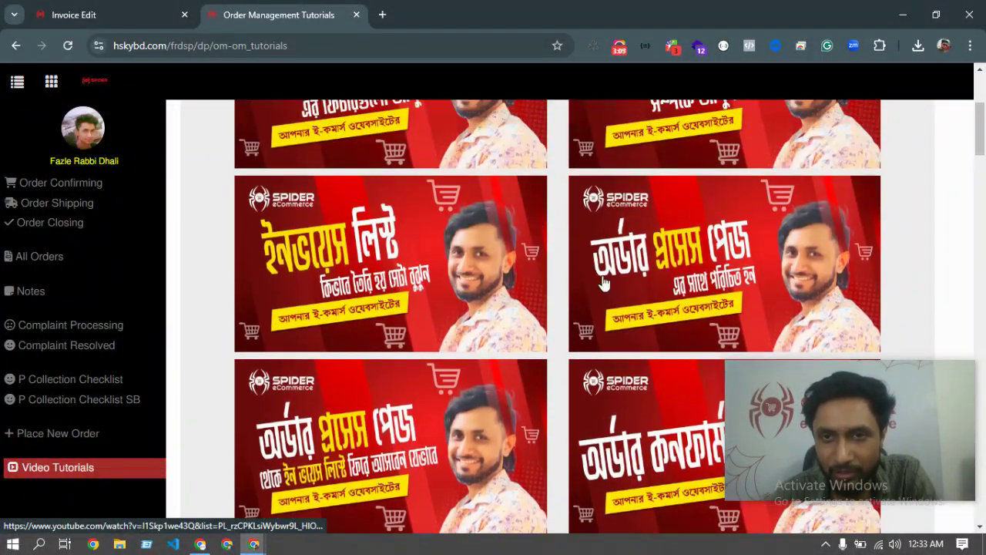
scroll(661, 266, up, 3)
scroll(362, 308, down, 10)
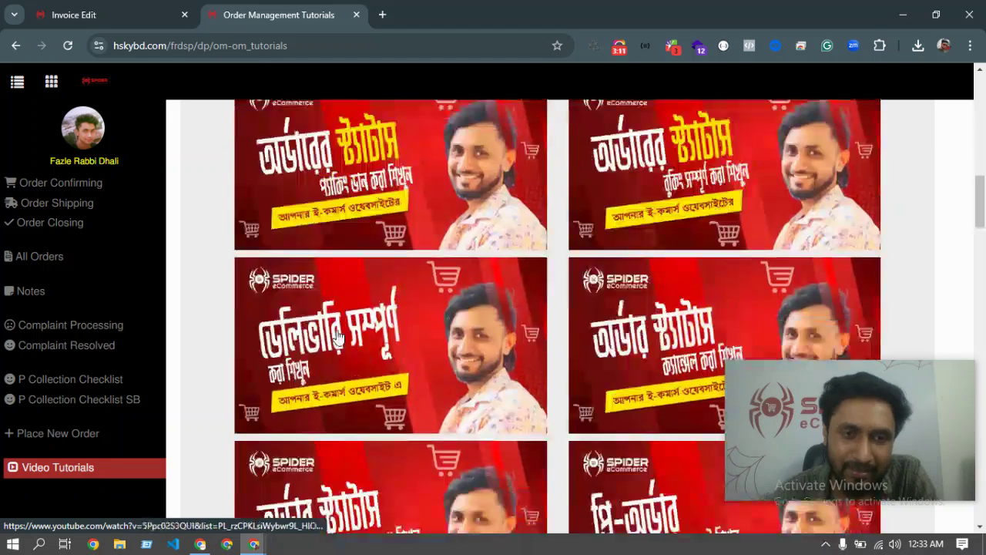
scroll(343, 344, down, 9)
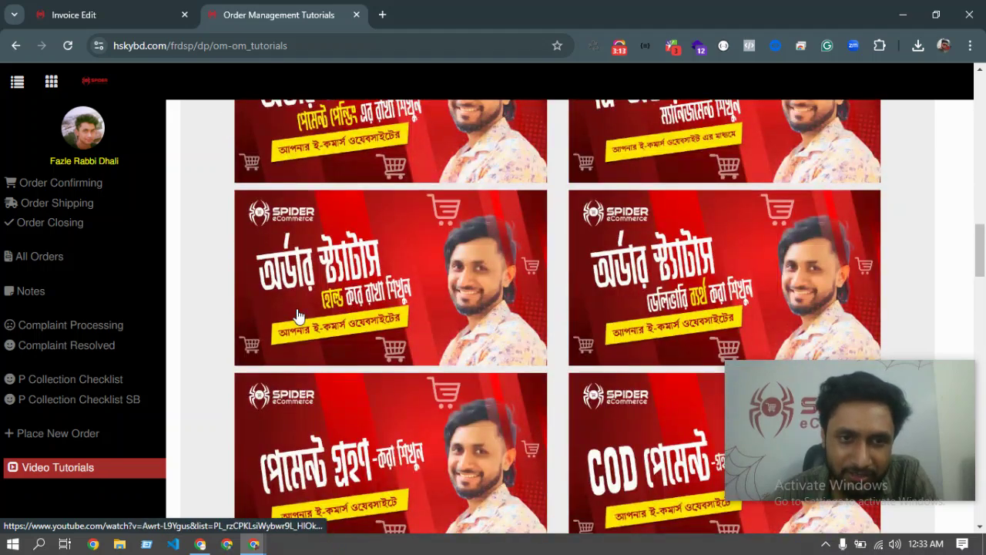
scroll(369, 343, down, 2)
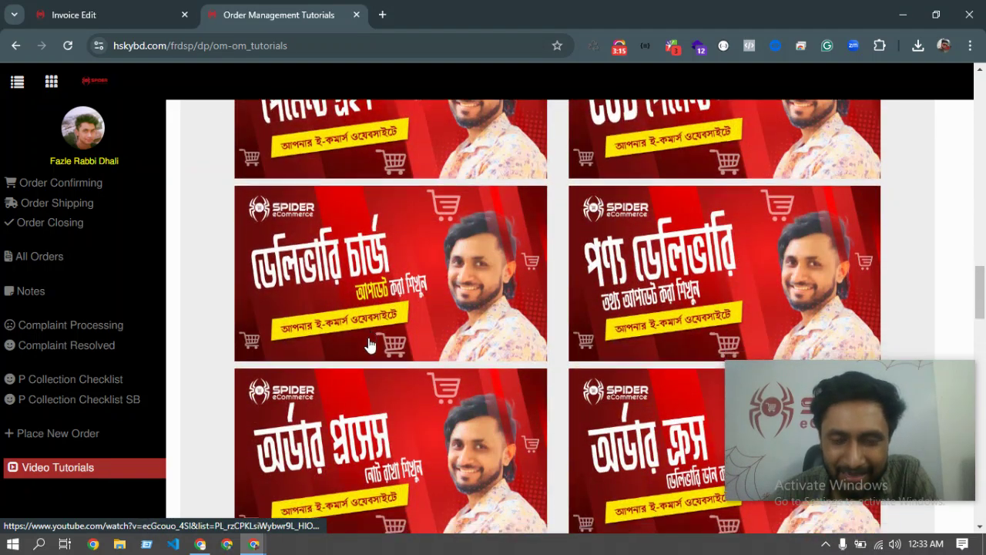
scroll(368, 345, down, 2)
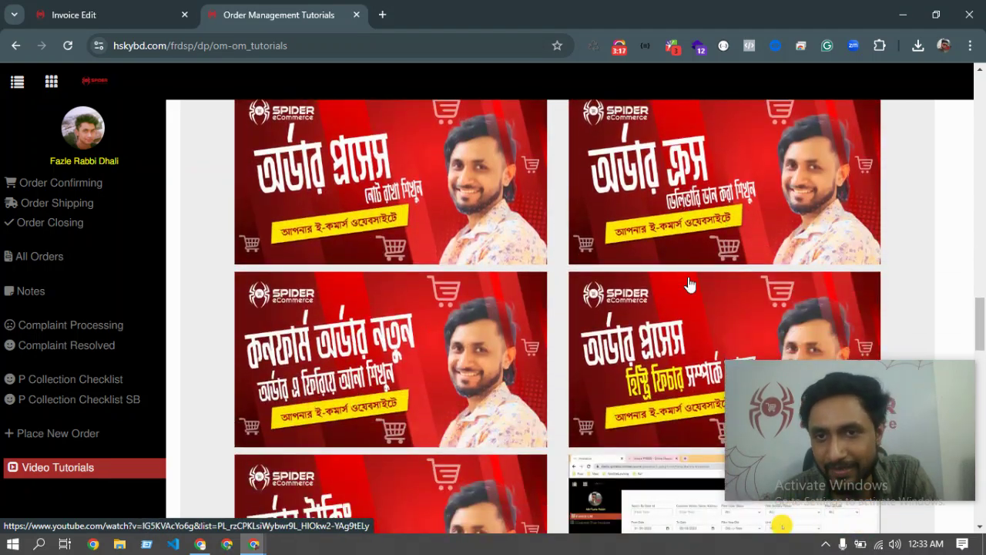
Play the order cross-delivery tutorial on YouTube, pause it at 0:03, and close its tab.
click(682, 157)
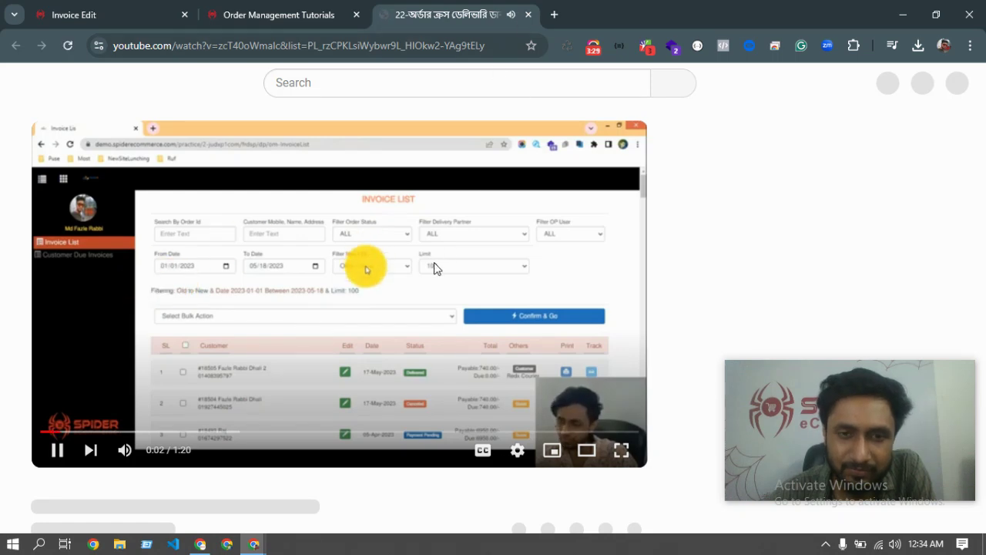
key(space)
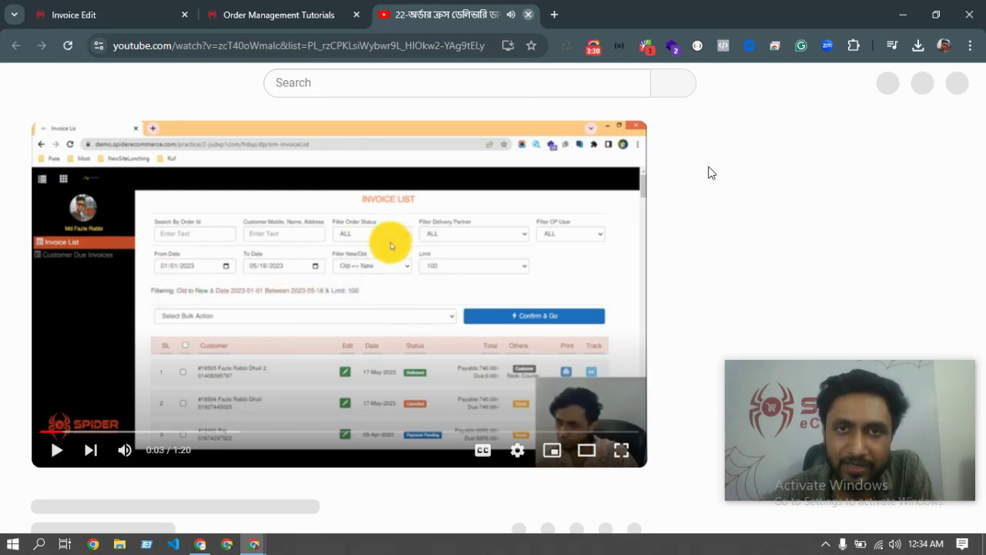
key(ctrl+w)
Scroll the tutorials grid down and back to the top, then return to Order Confirming.
scroll(536, 355, down, 5)
scroll(536, 355, up, 10)
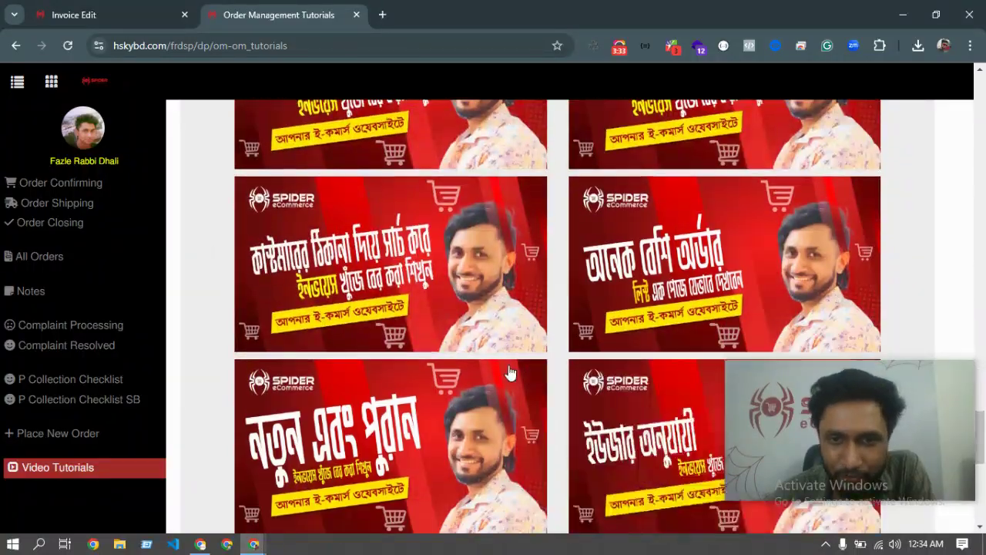
scroll(393, 349, up, 4)
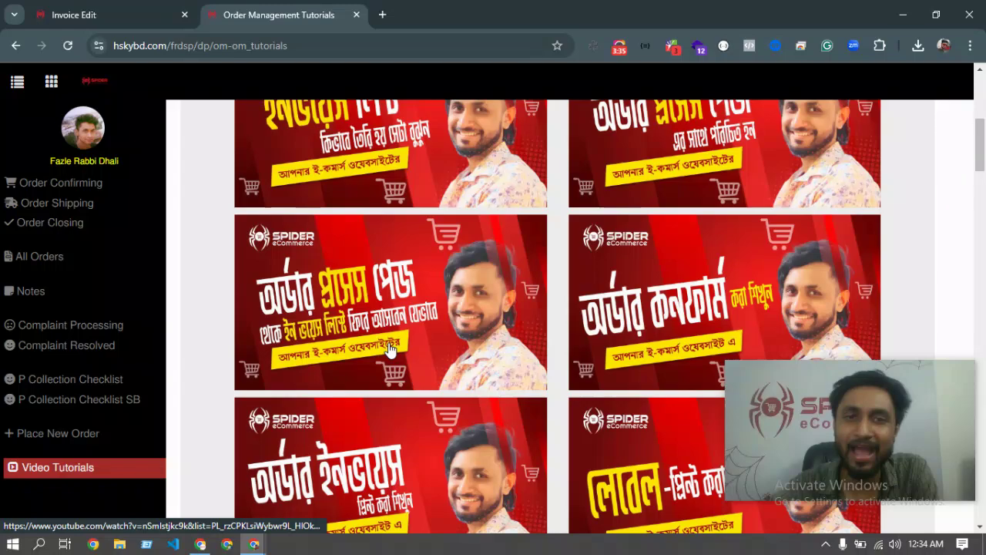
scroll(390, 349, up, 5)
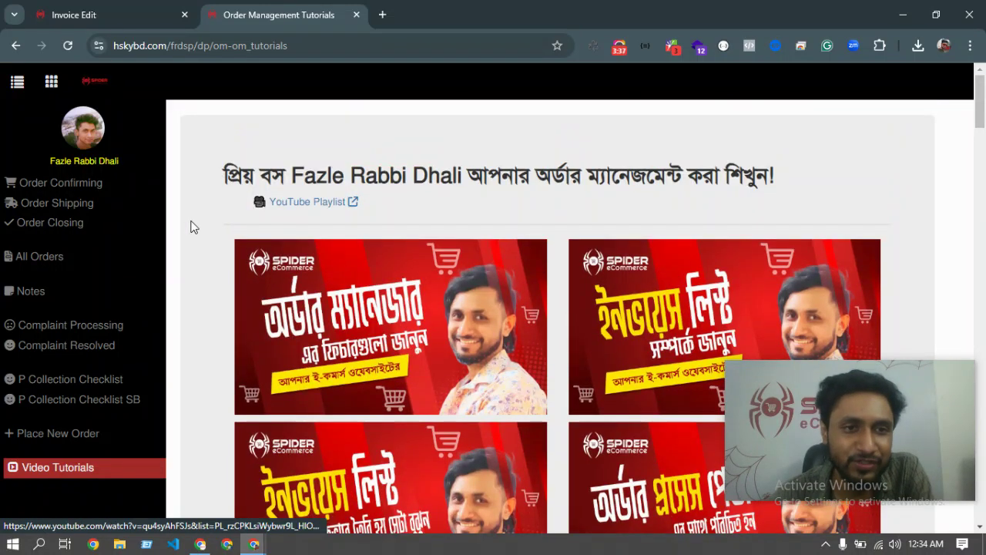
scroll(444, 344, down, 15)
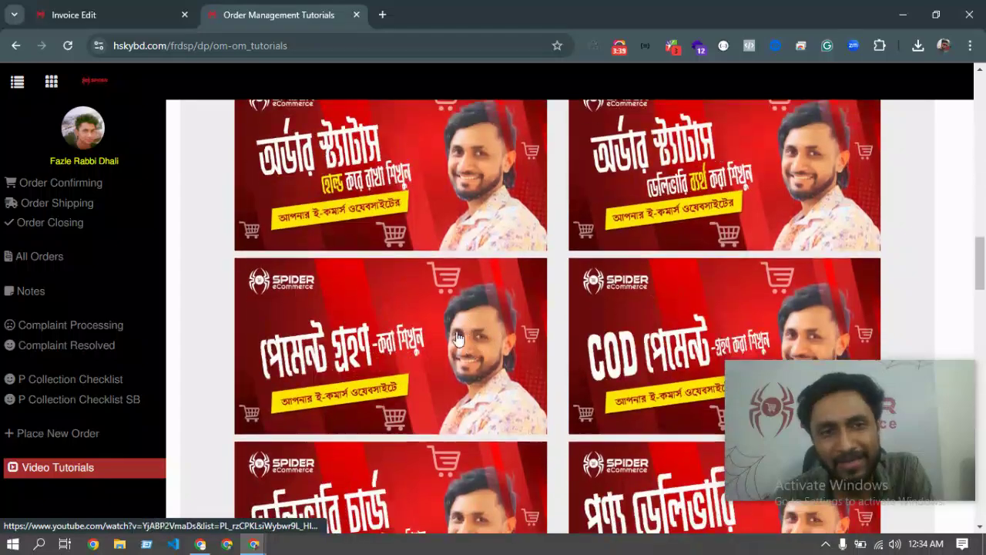
scroll(445, 344, up, 10)
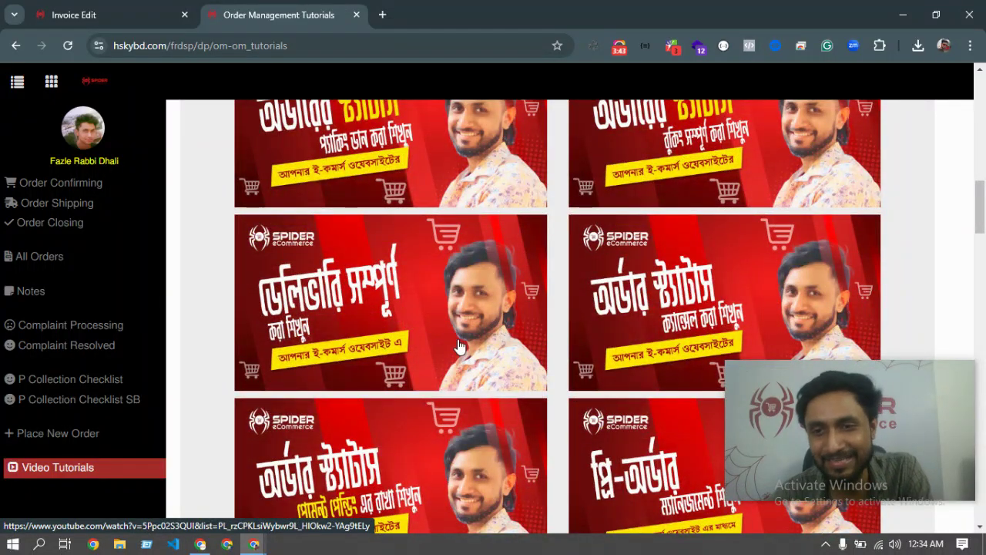
scroll(459, 346, up, 8)
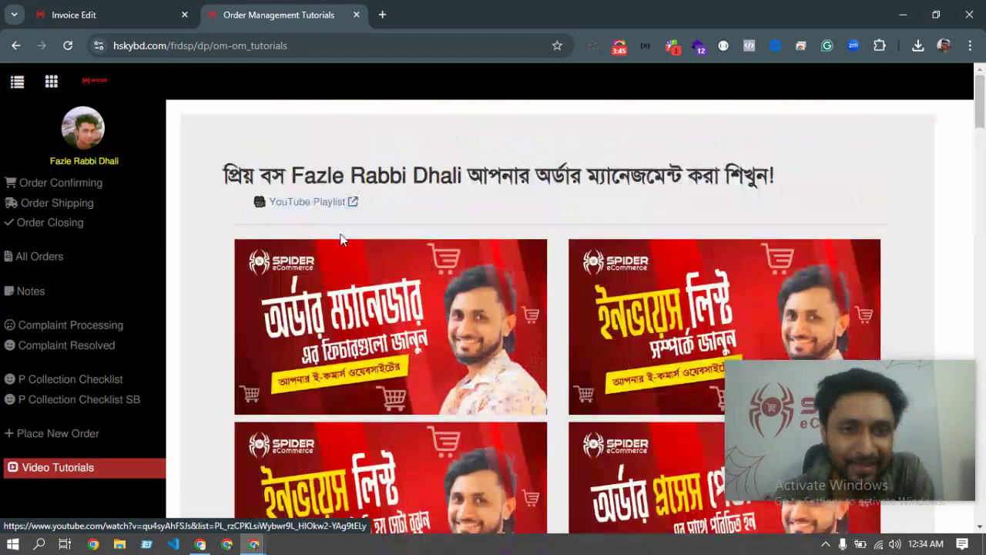
scroll(493, 308, down, 10)
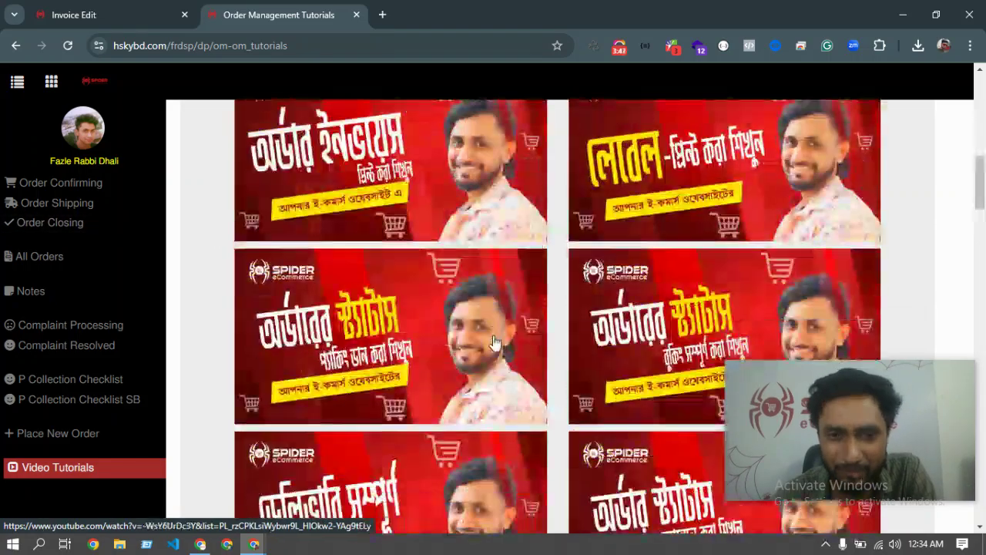
scroll(354, 411, up, 10)
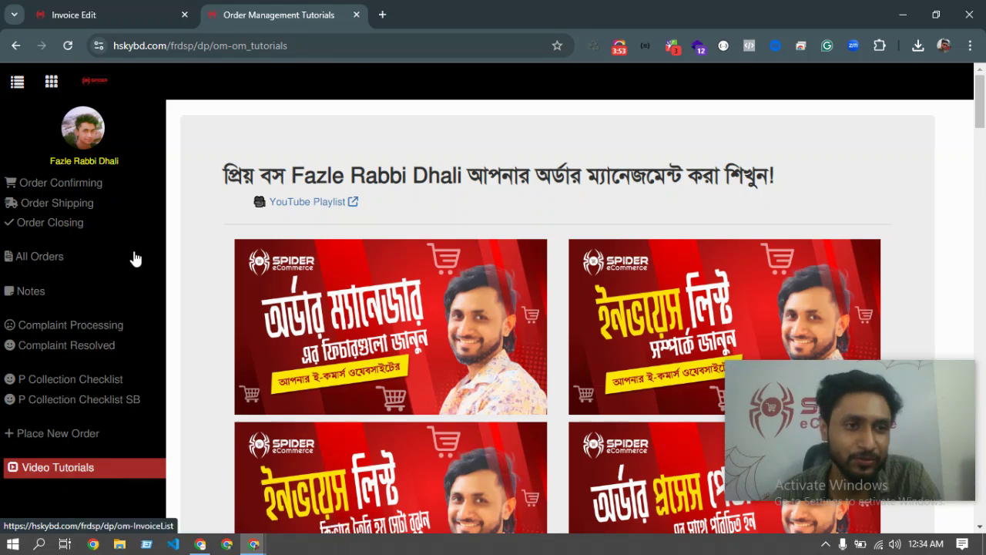
scroll(200, 292, down, 6)
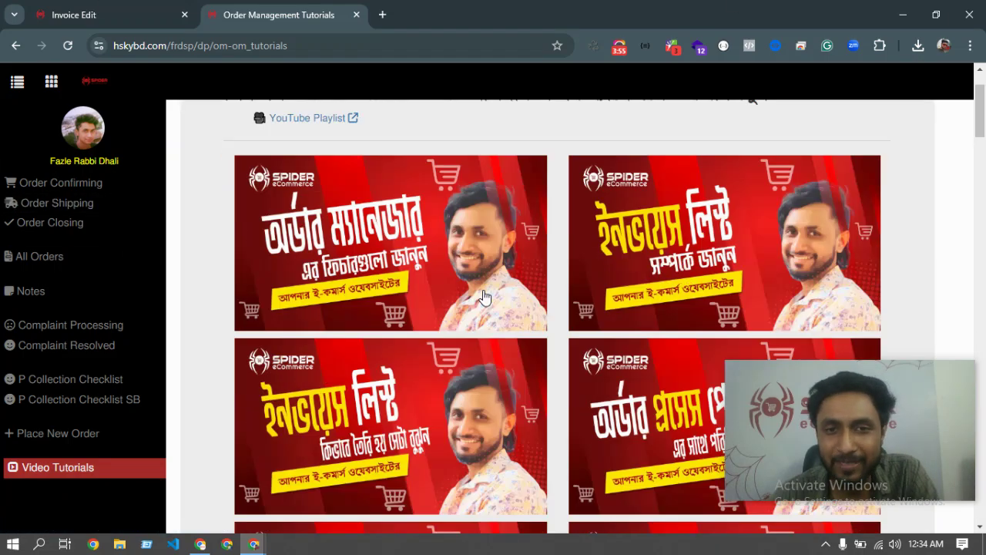
scroll(548, 325, down, 10)
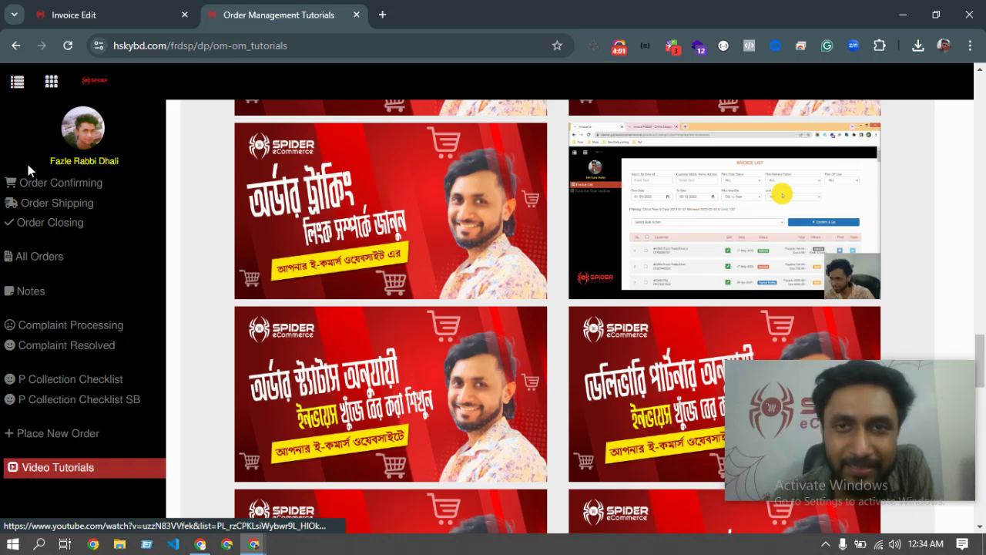
scroll(129, 197, up, 4)
scroll(55, 99, up, 3)
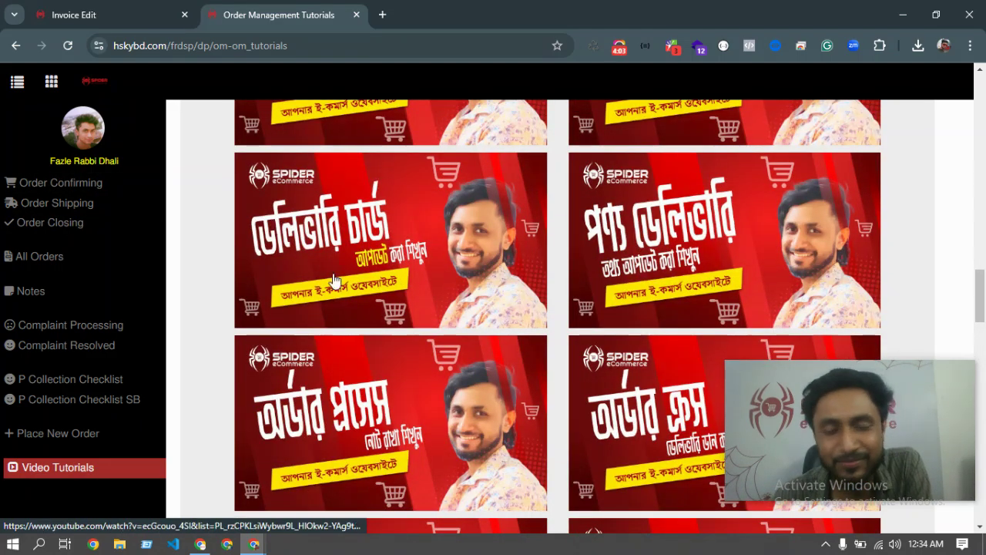
scroll(436, 247, up, 5)
scroll(437, 246, up, 5)
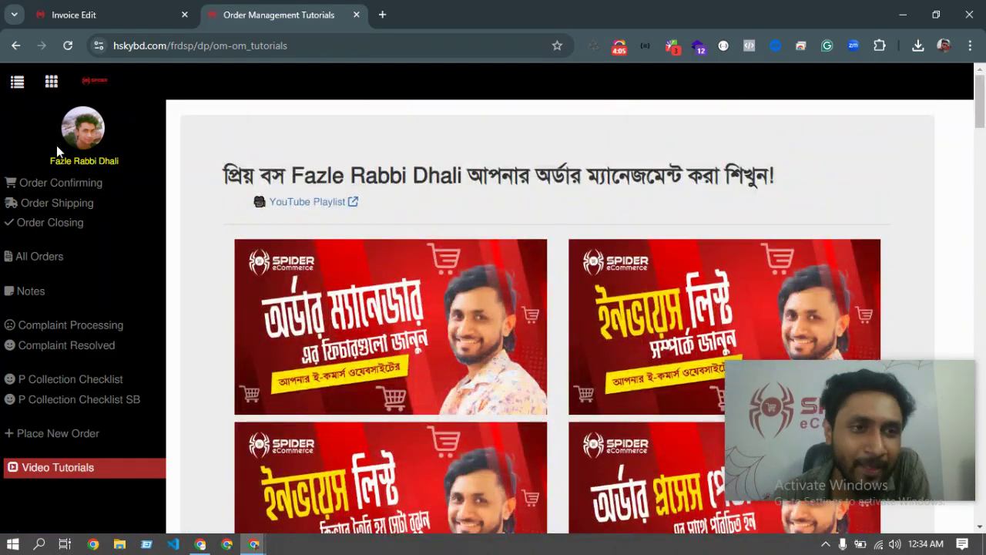
click(75, 190)
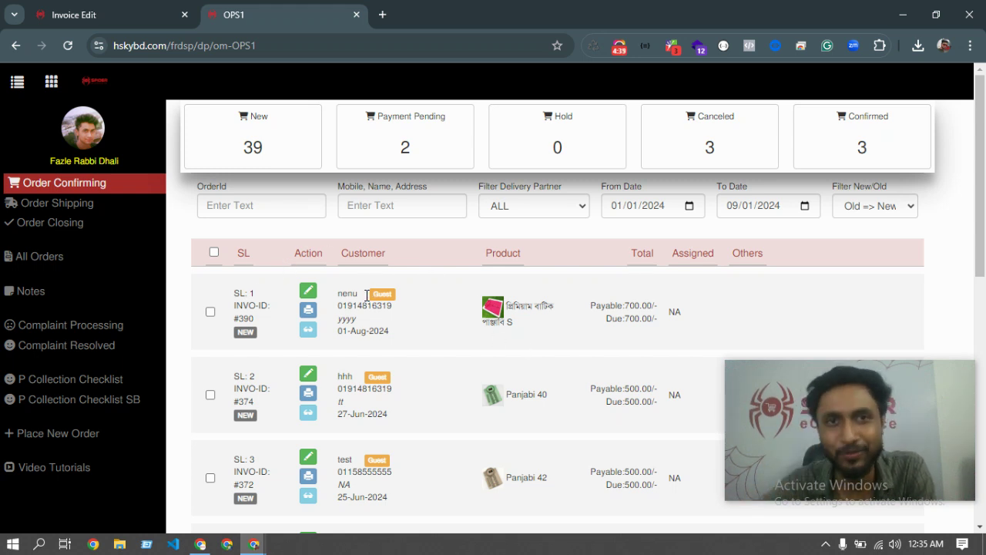
Bring up a browser extension's options menu from the toolbar.
right_click(641, 47)
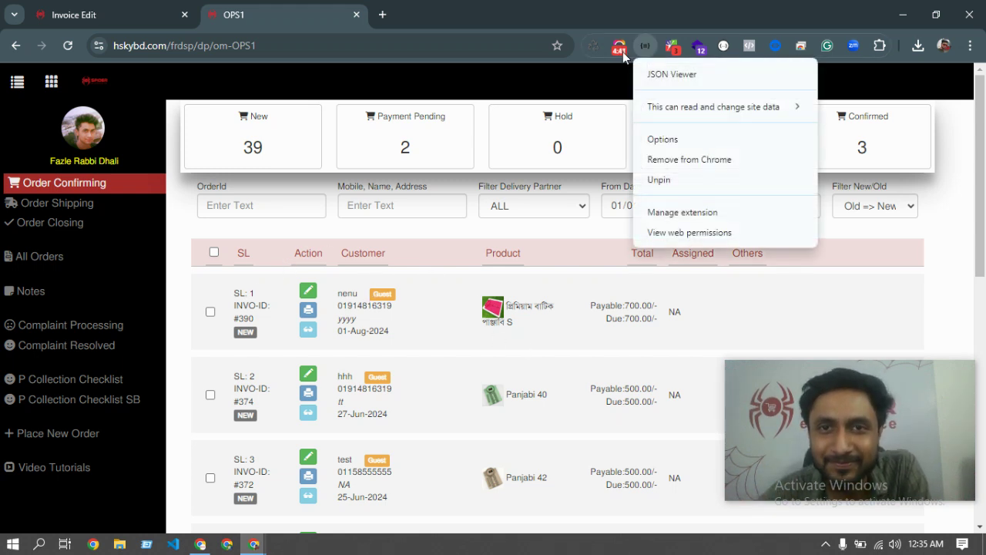